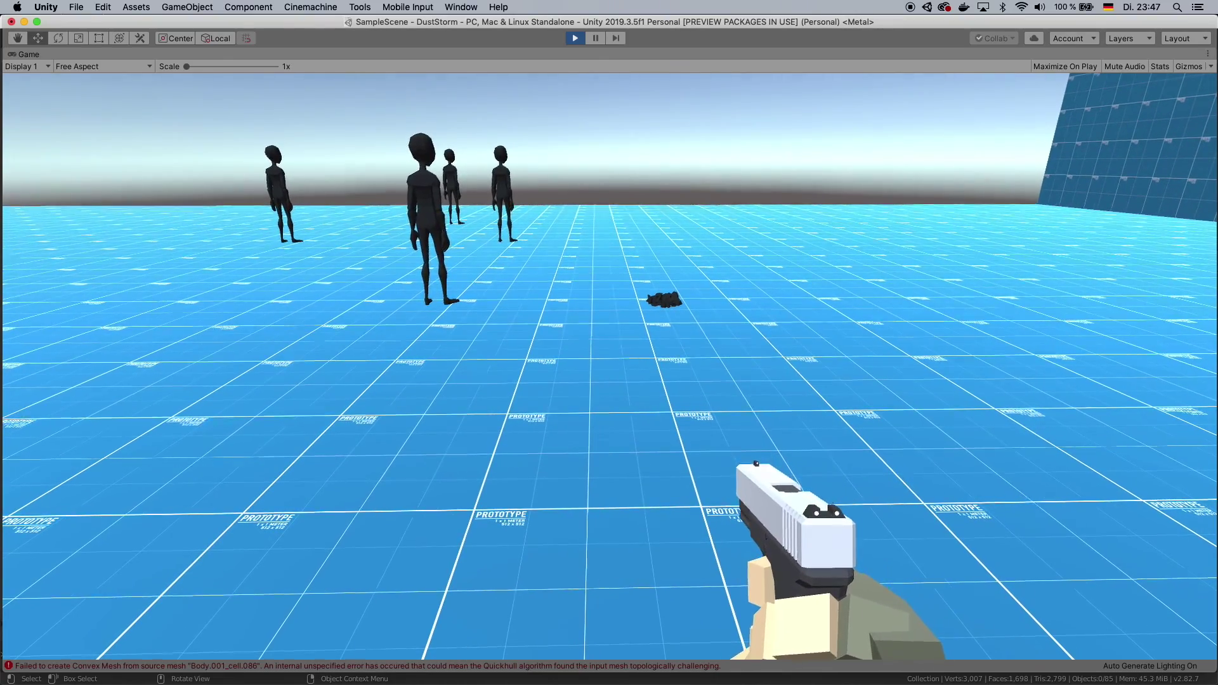
Step: Play-test the shooter scene by walking through the level, aiming down the handgun's sights and shooting the black ninja characters
key("w")
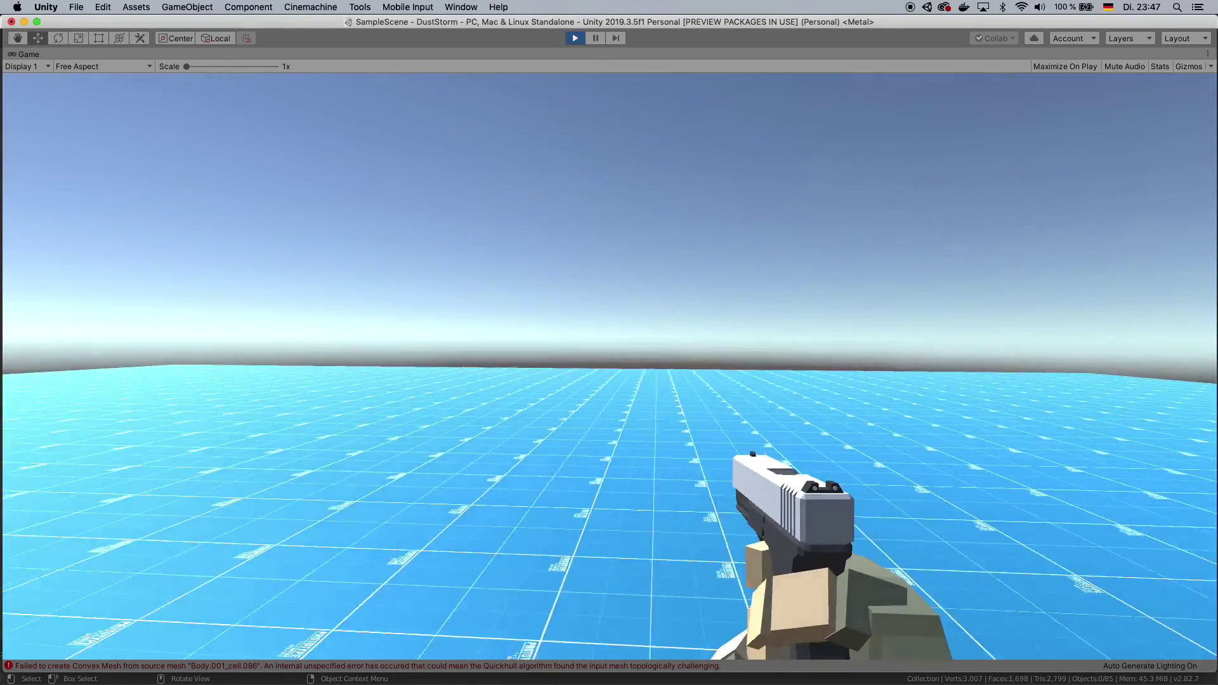
key("w")
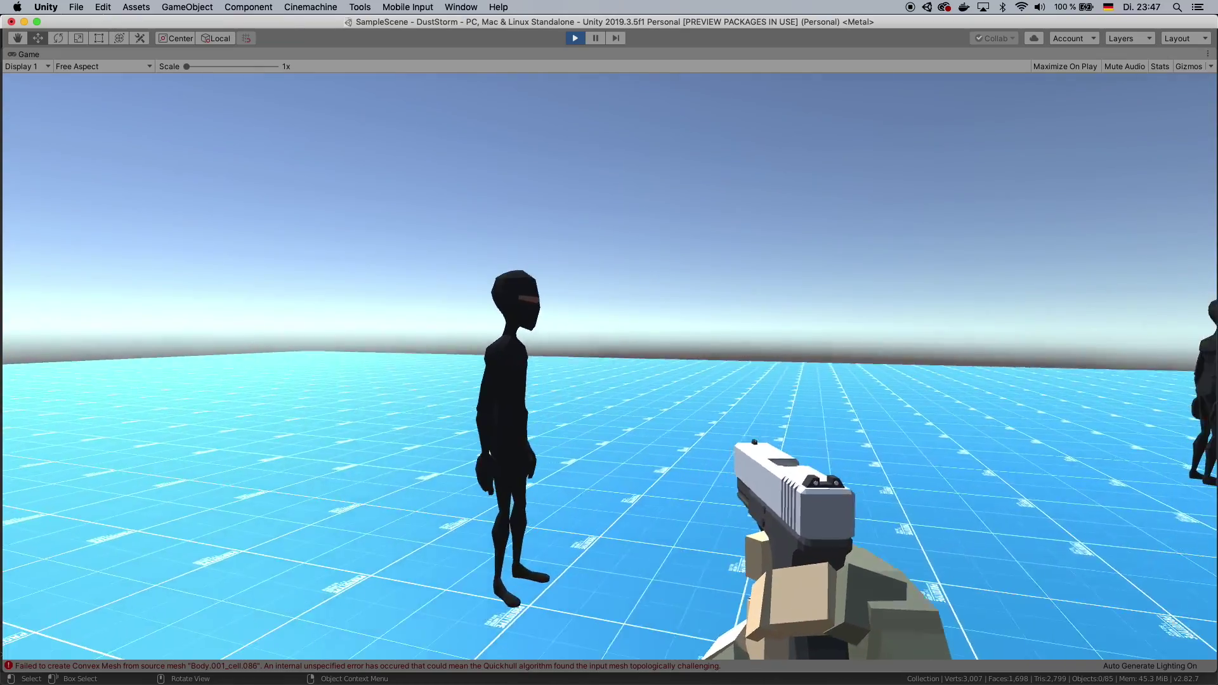
right_click(609, 366)
left_click(609, 366)
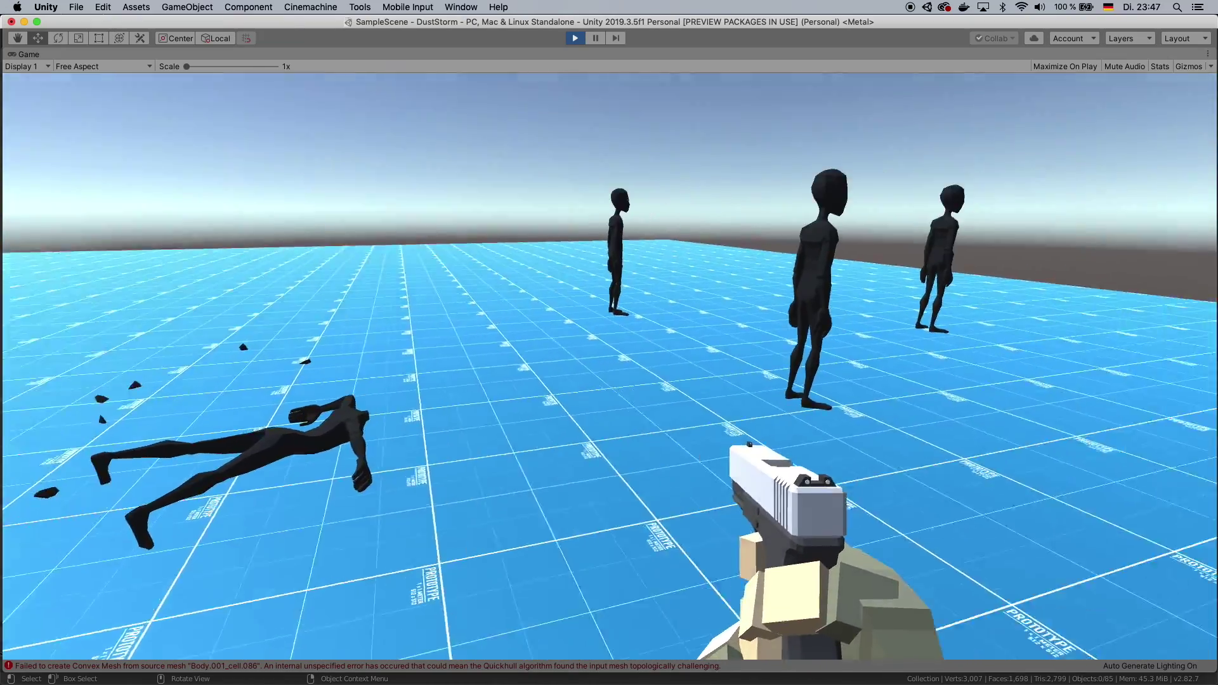
key("d")
right_click(609, 366)
left_click(609, 366)
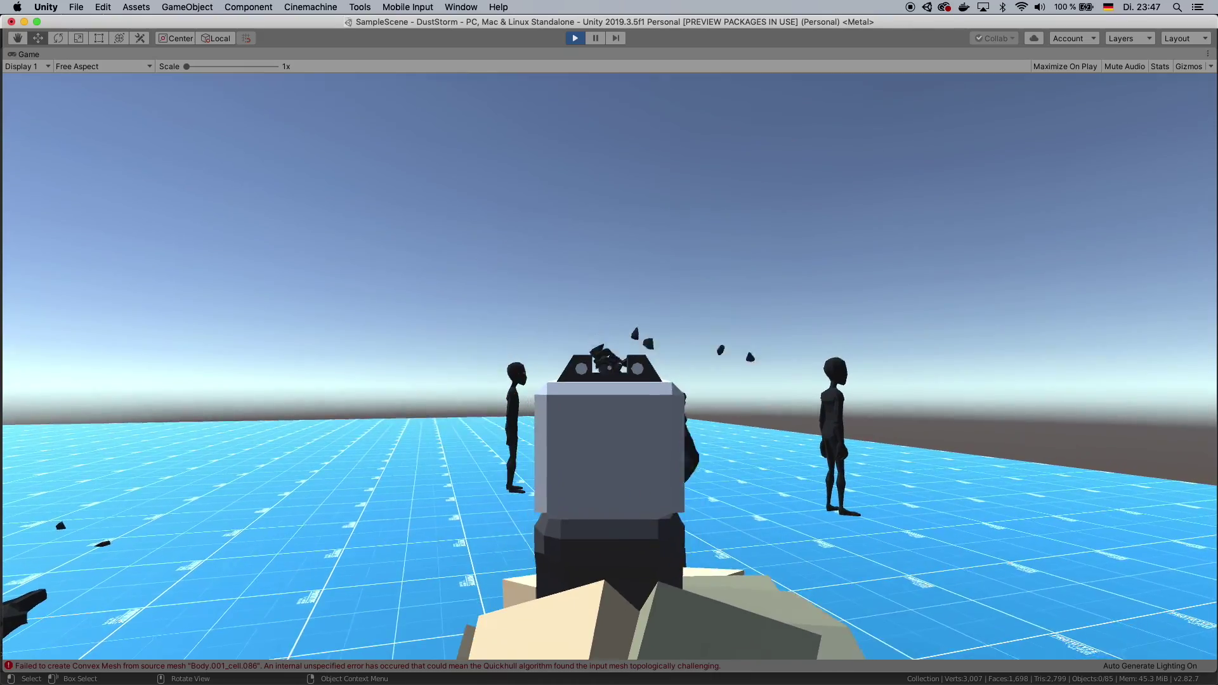
key("w")
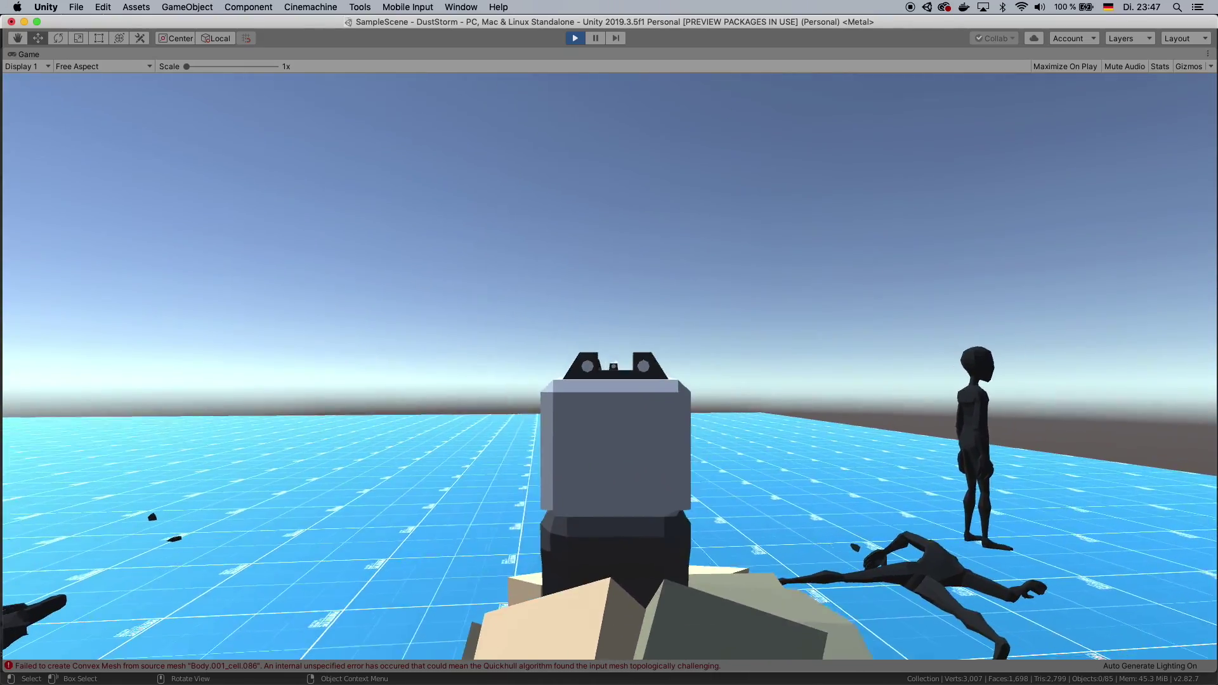
left_click(609, 366)
key("w")
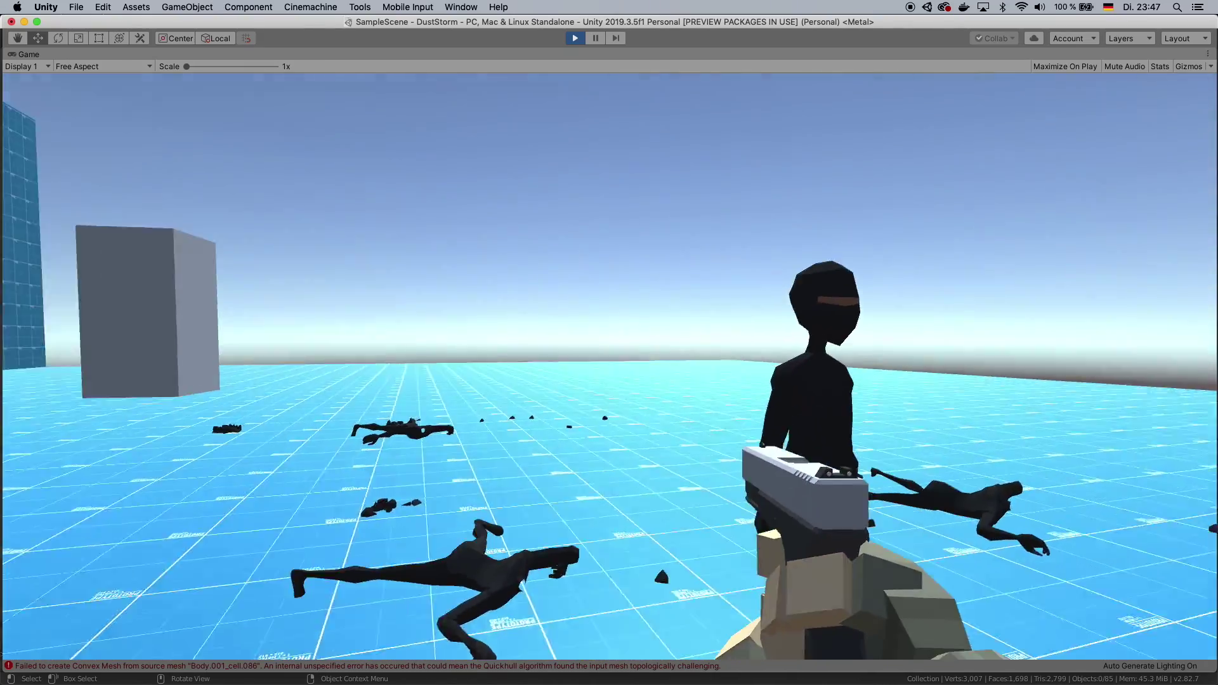
key("w")
key("d")
right_click(609, 366)
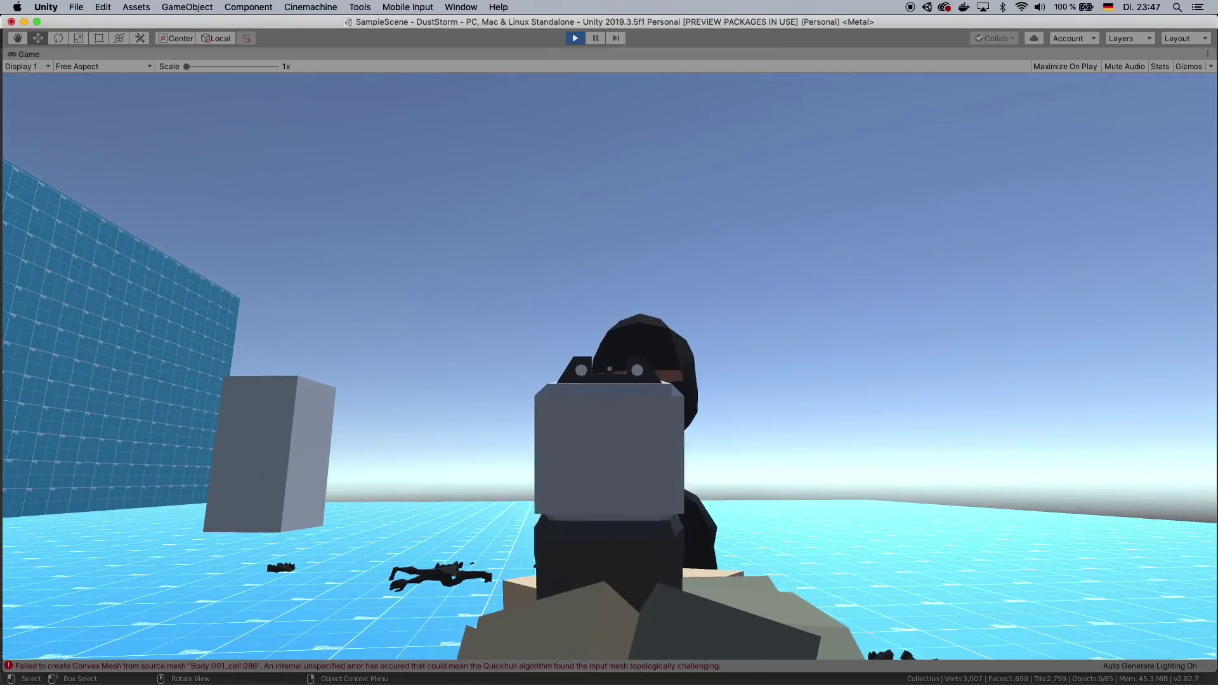
left_click(609, 367)
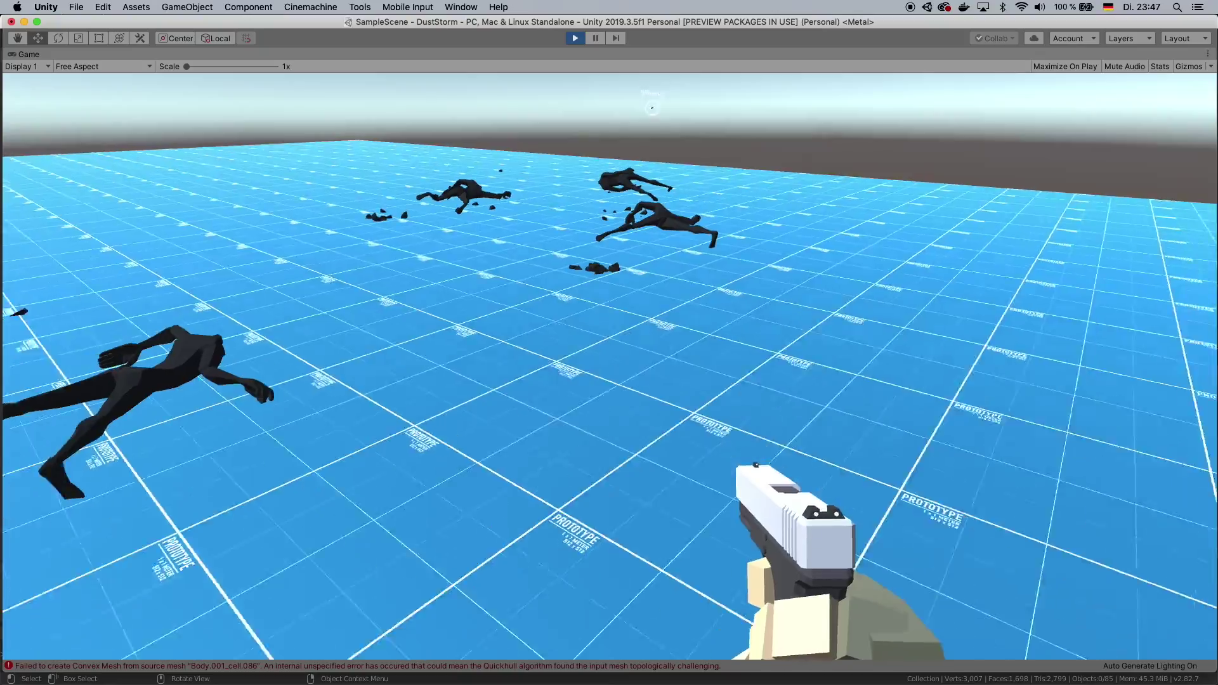
key("g")
key("s")
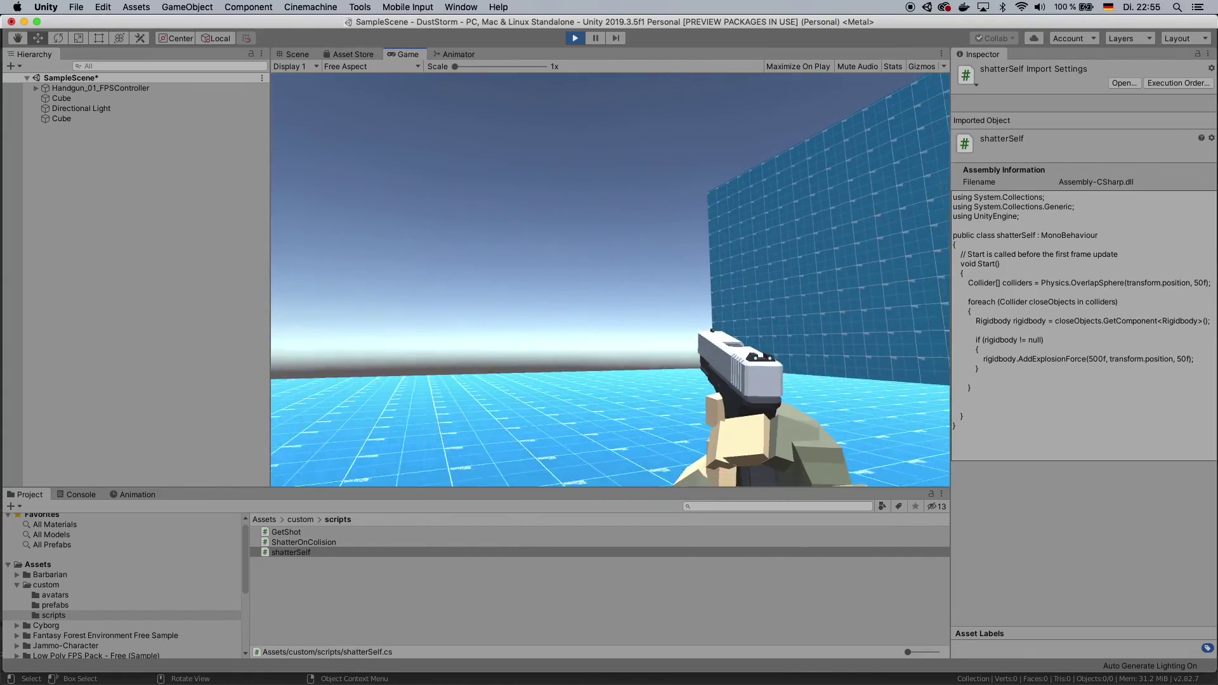
Step: Aim the handgun at the large grey block in the running game, and exit play mode
right_click(610, 280)
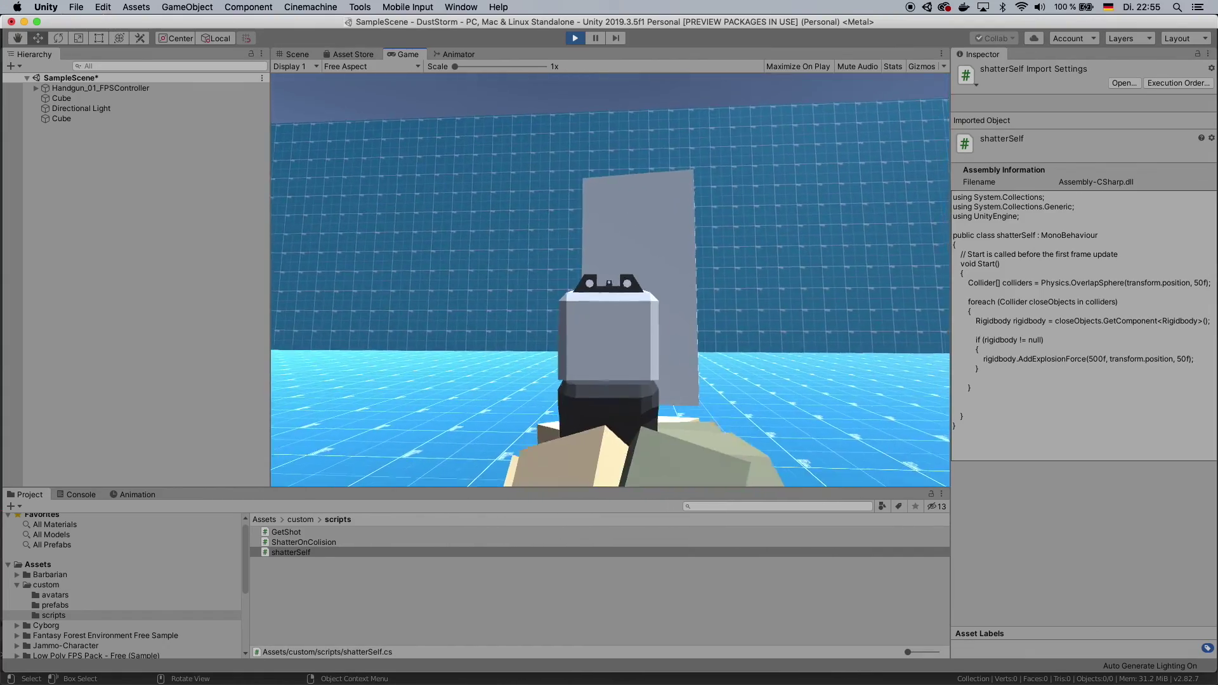
key("d")
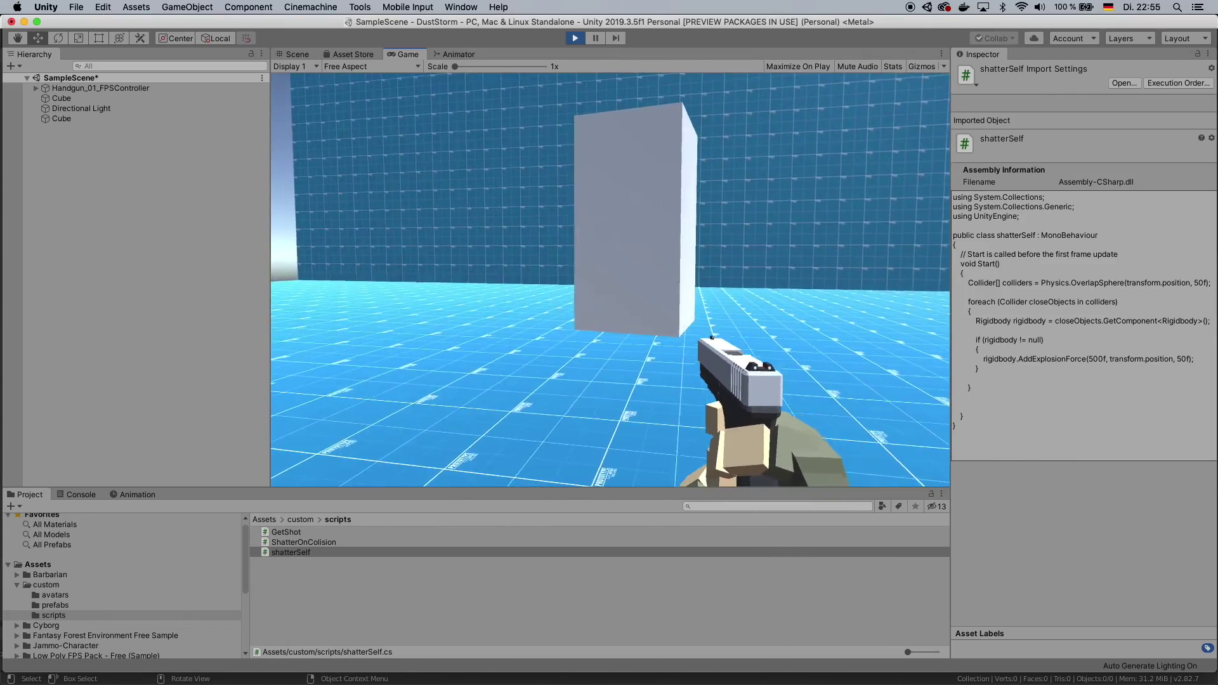
key("super+p")
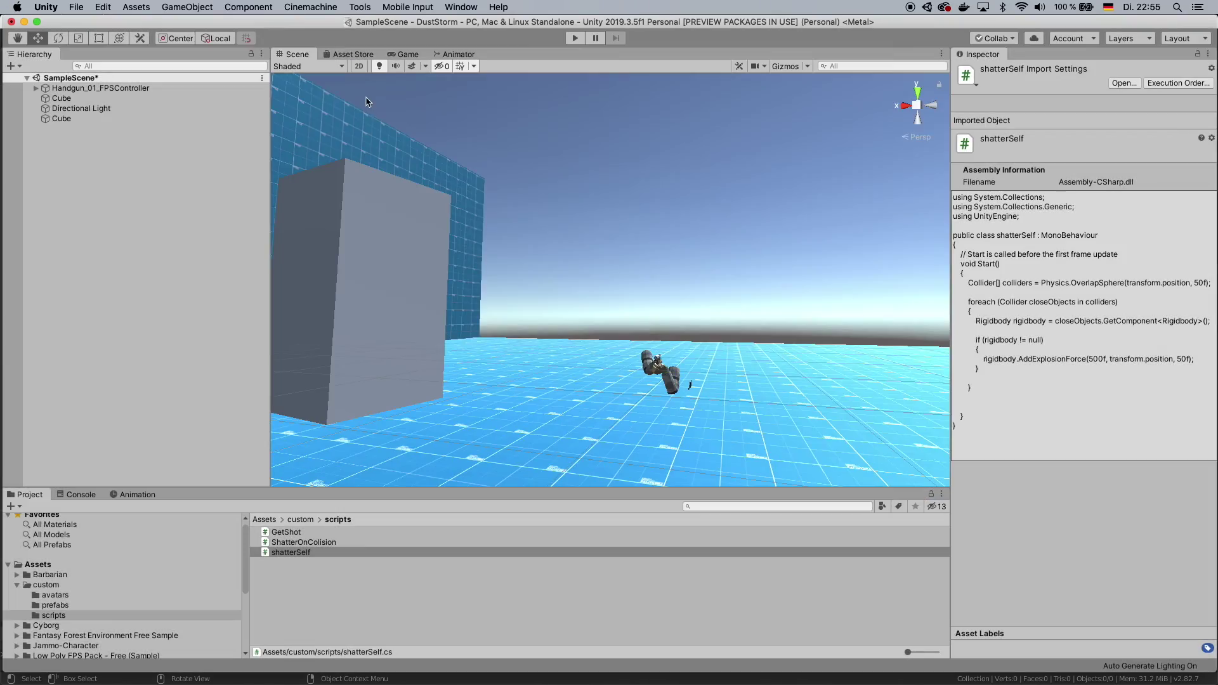
Step: Import the free Lowpoly ninja asset by Tetra Arts from the Asset Store and return to the Scene view
left_click(349, 56)
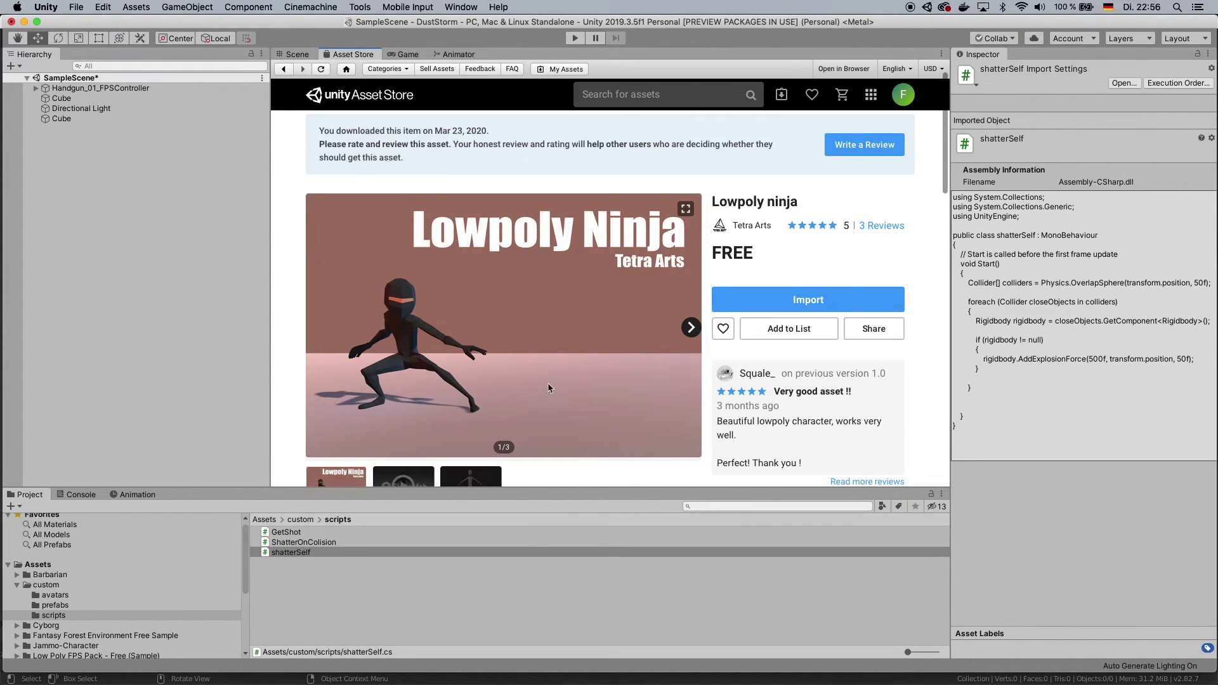
scroll(413, 354, "down", 3)
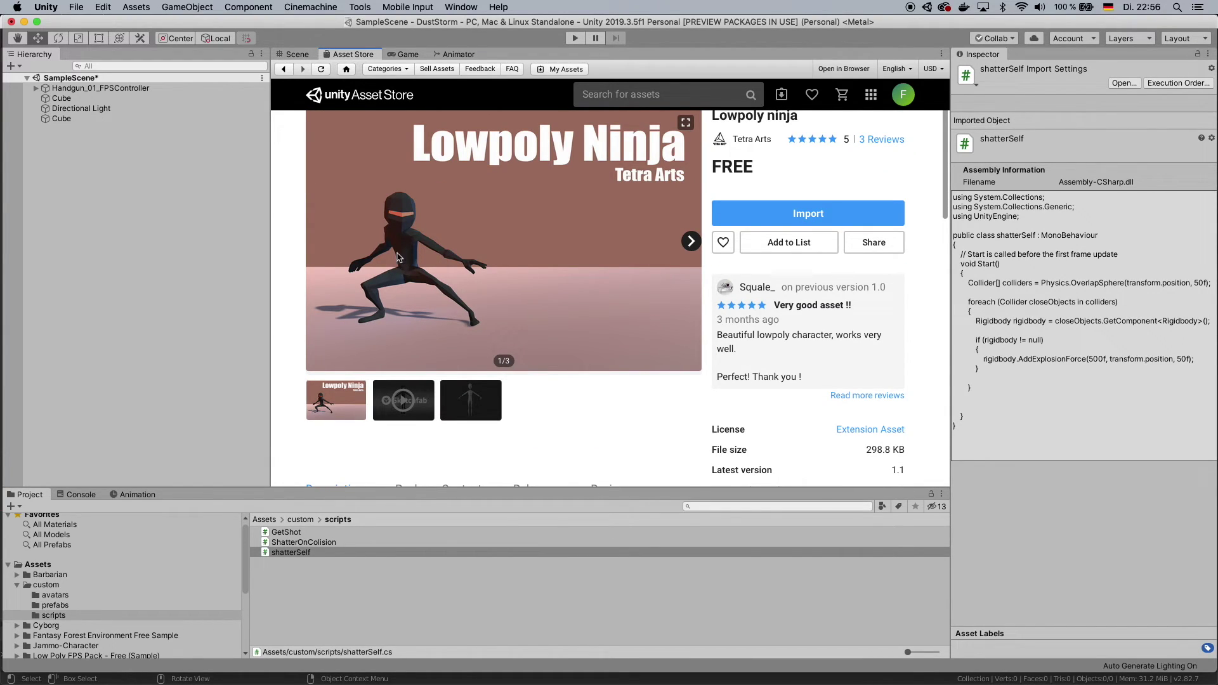
left_click(771, 221)
left_click(297, 54)
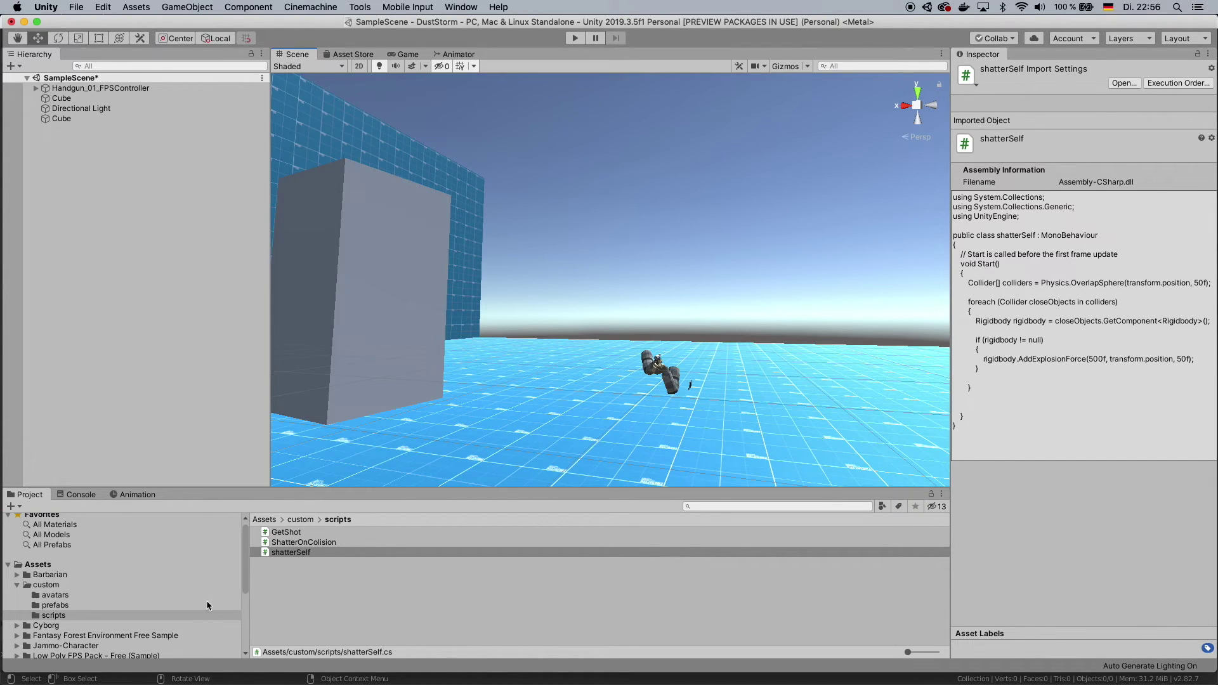
Step: Inspect the LowpolyNinja model from the project's TetraArts/Lowpoly Ninja/Models folder in an enlarged preview
left_click_drag(217, 490, 219, 375)
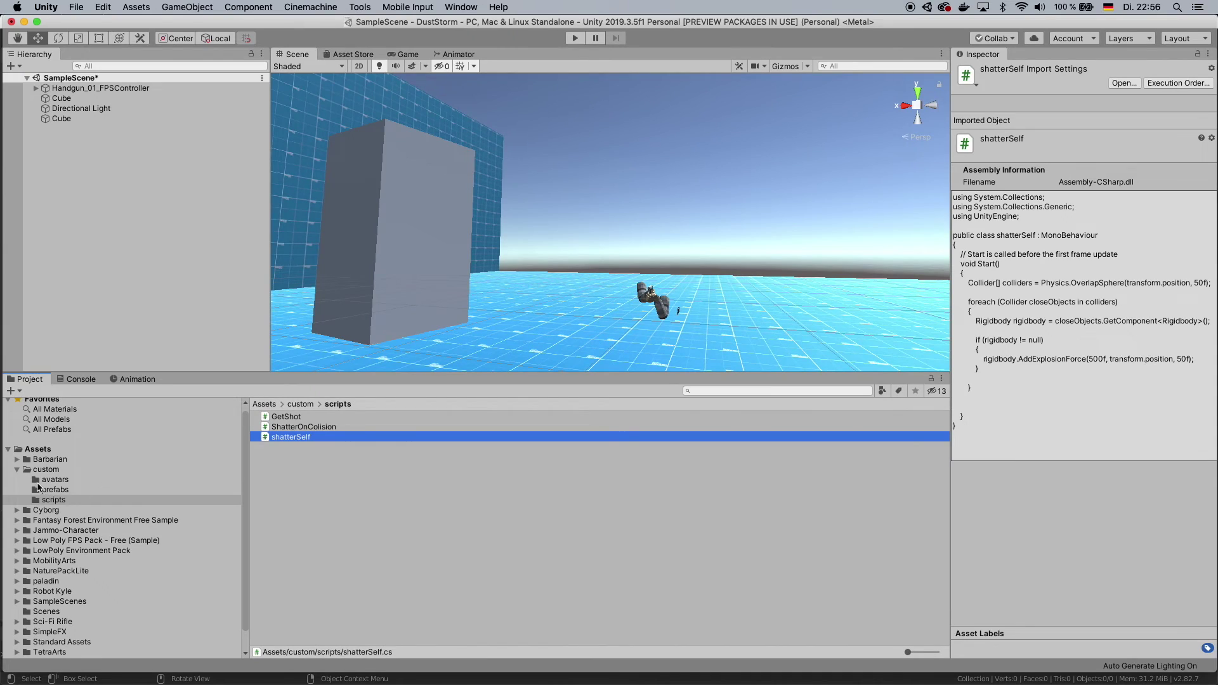
left_click(17, 470)
left_click(56, 628)
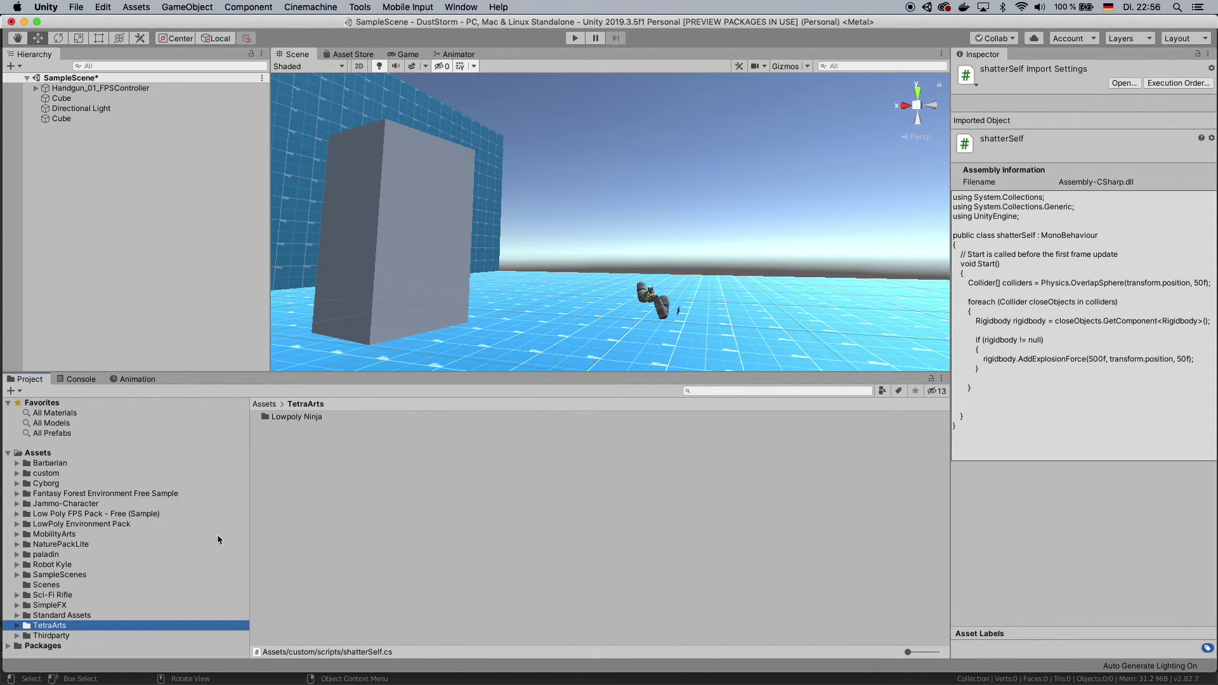
double_click(285, 418)
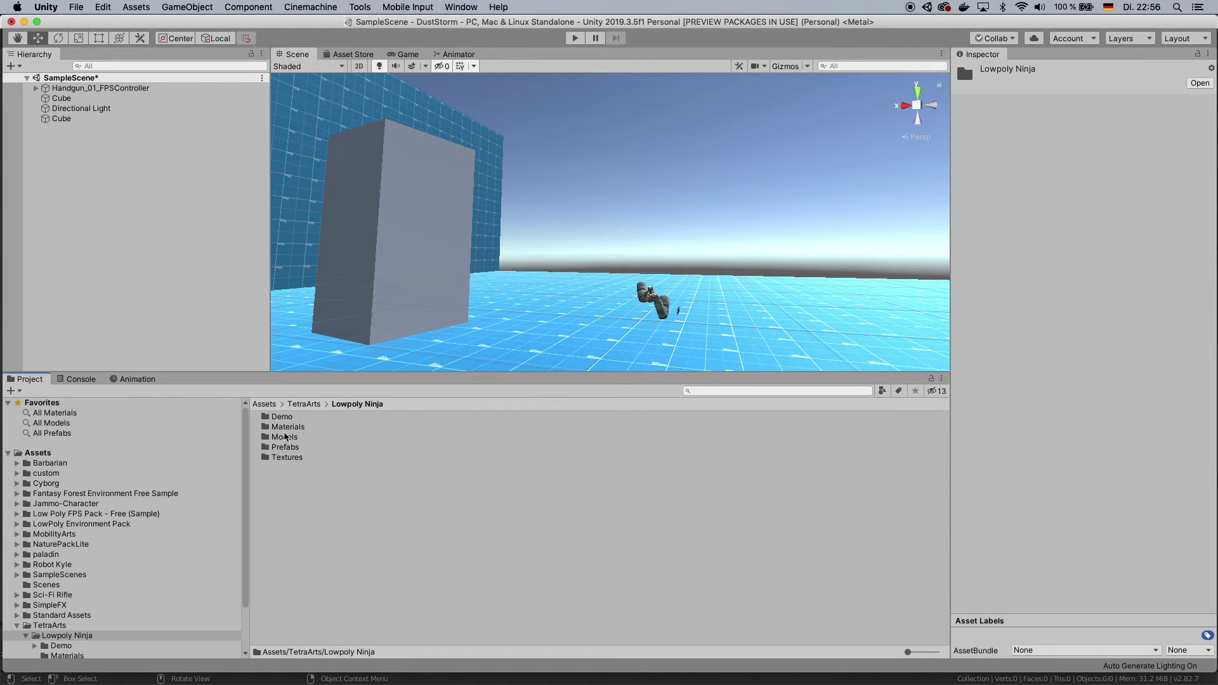
double_click(284, 438)
left_click(295, 417)
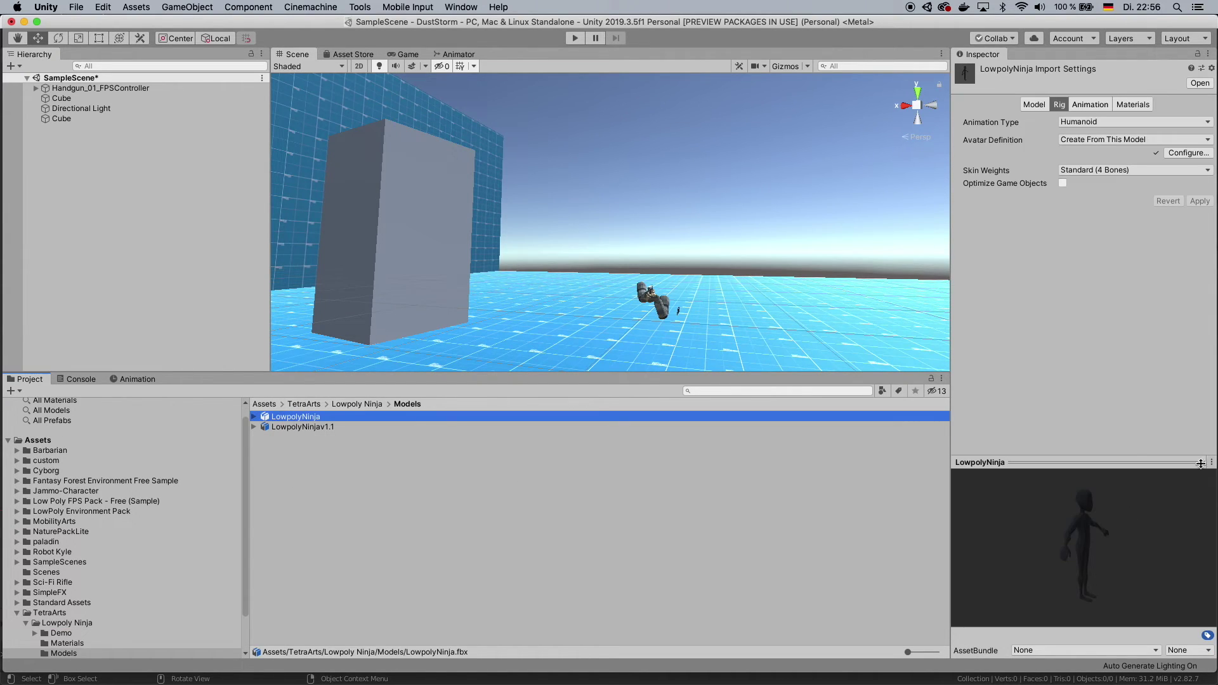
left_click_drag(1063, 456, 1086, 370)
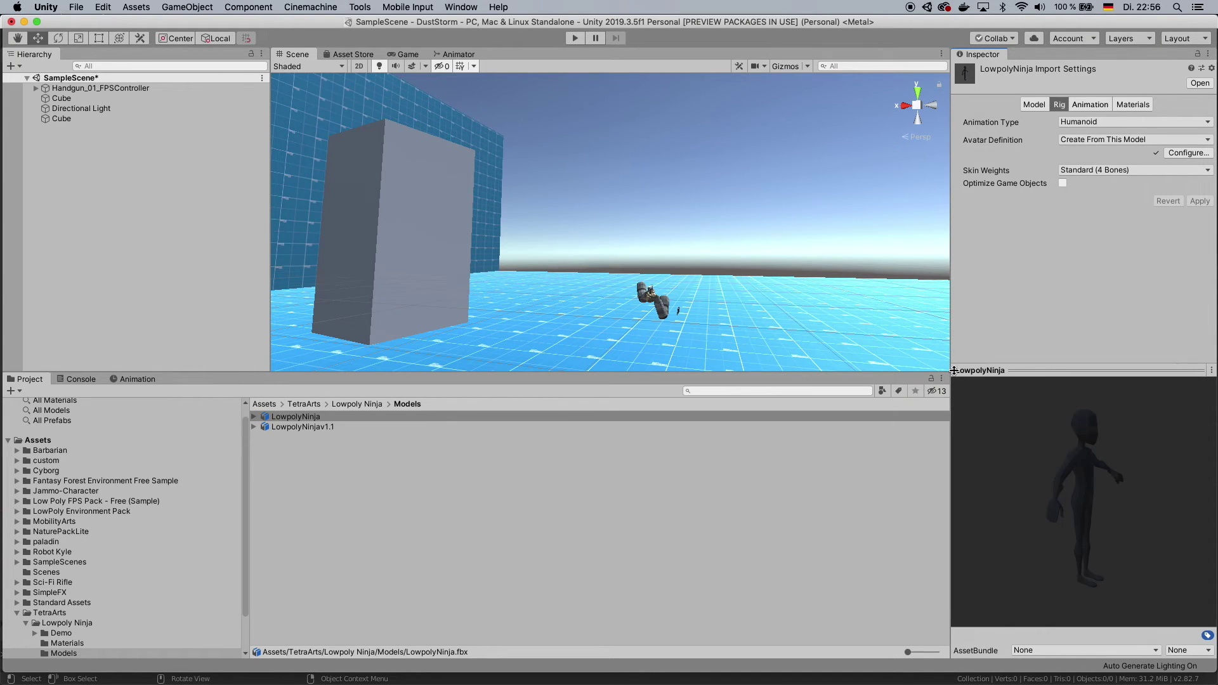
left_click_drag(950, 374, 858, 373)
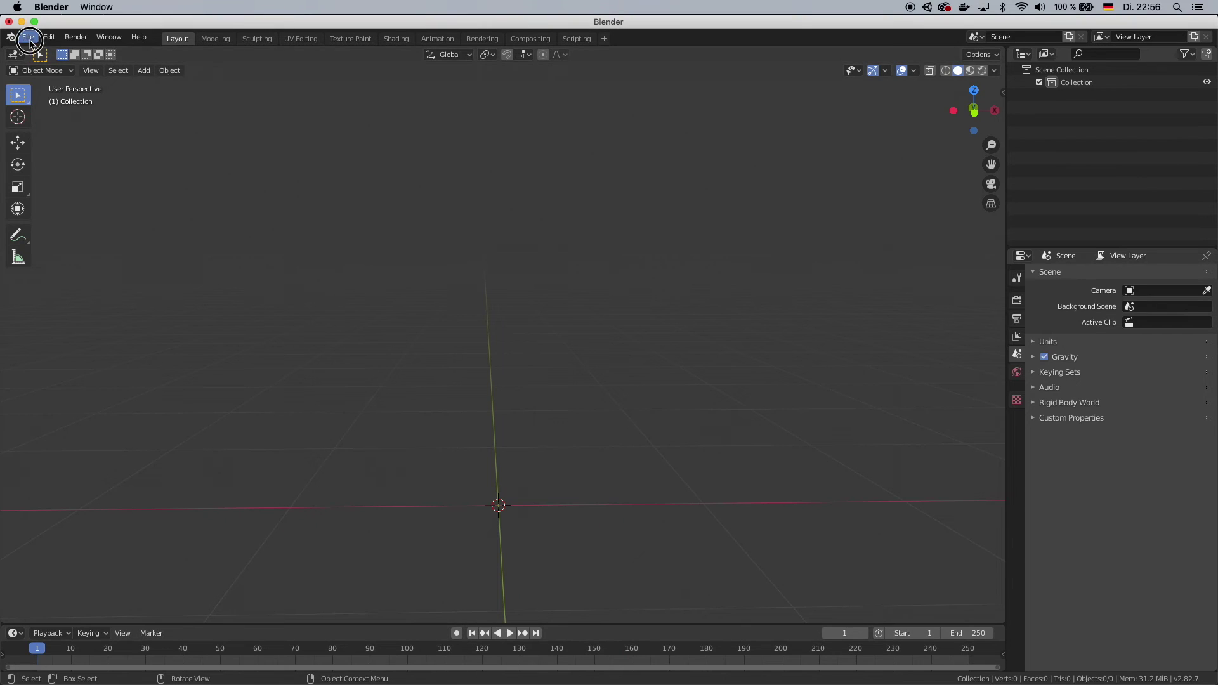
Step: Switch to Blender, start a new default scene and delete the default cube
left_click(28, 37)
mouse_move(49, 55)
left_click(28, 36)
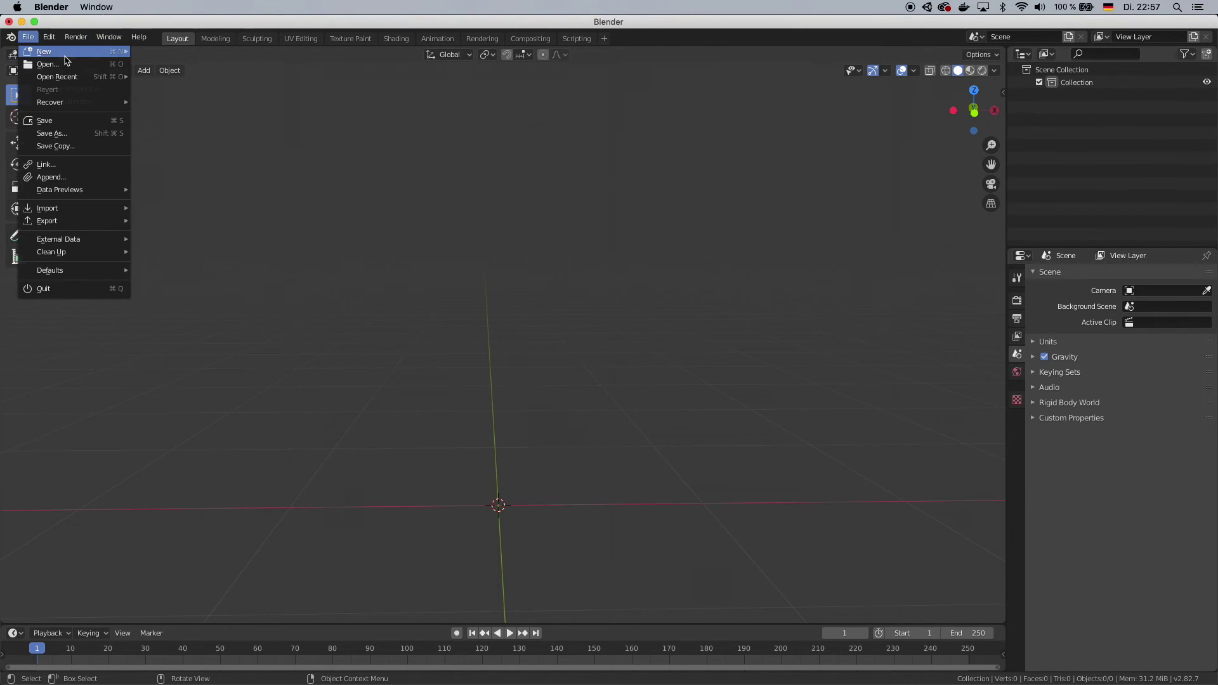
left_click(173, 55)
left_click(489, 373)
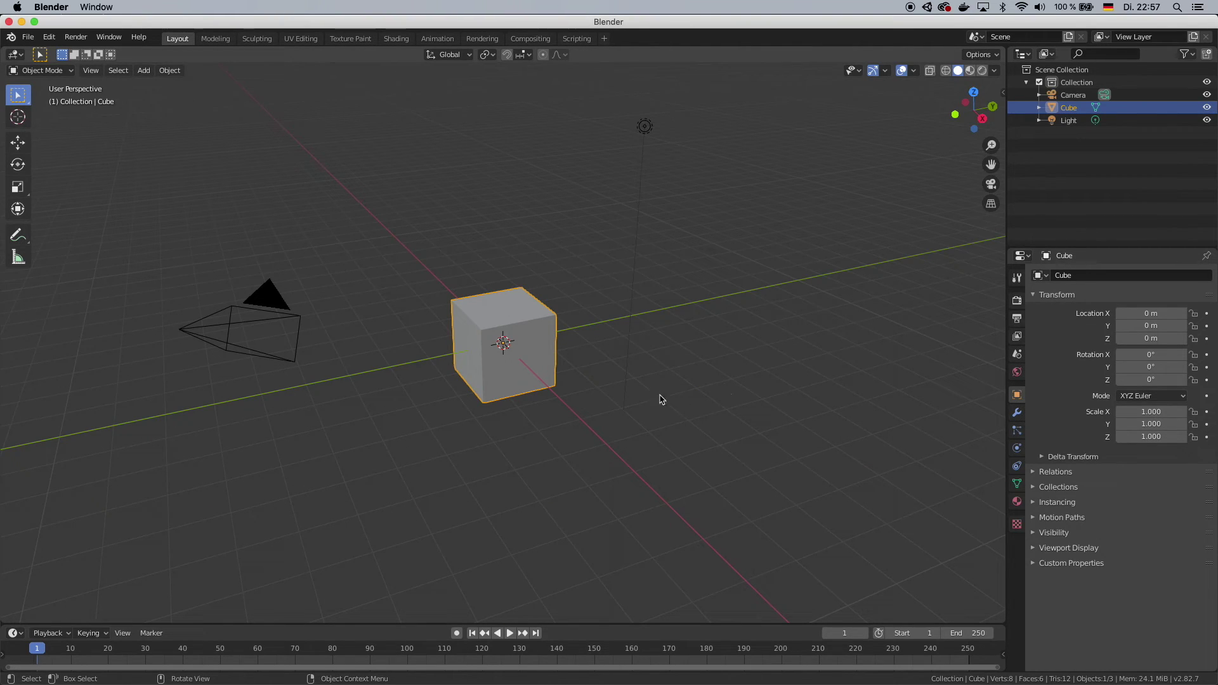
key("x")
left_click(469, 502)
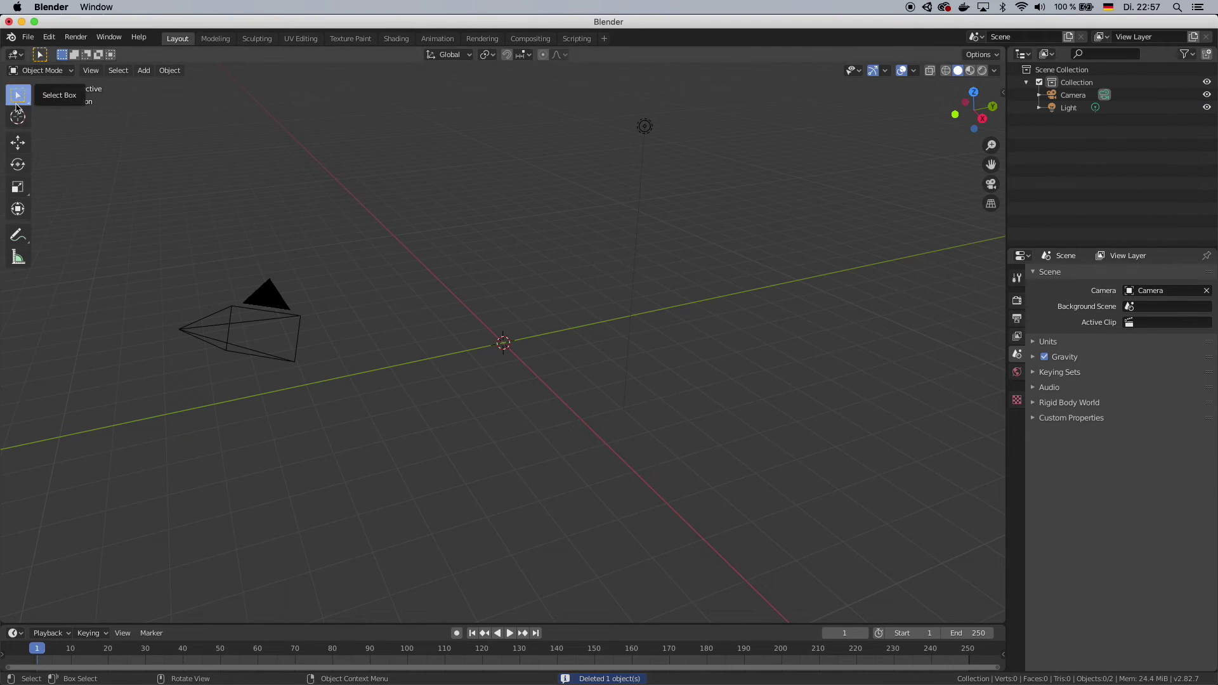
Step: Import LowpolyNinja.fbx as FBX from the DustStorm project's Assets/TetraArts/Lowpoly Ninja/Models folder
left_click(30, 37)
mouse_move(81, 214)
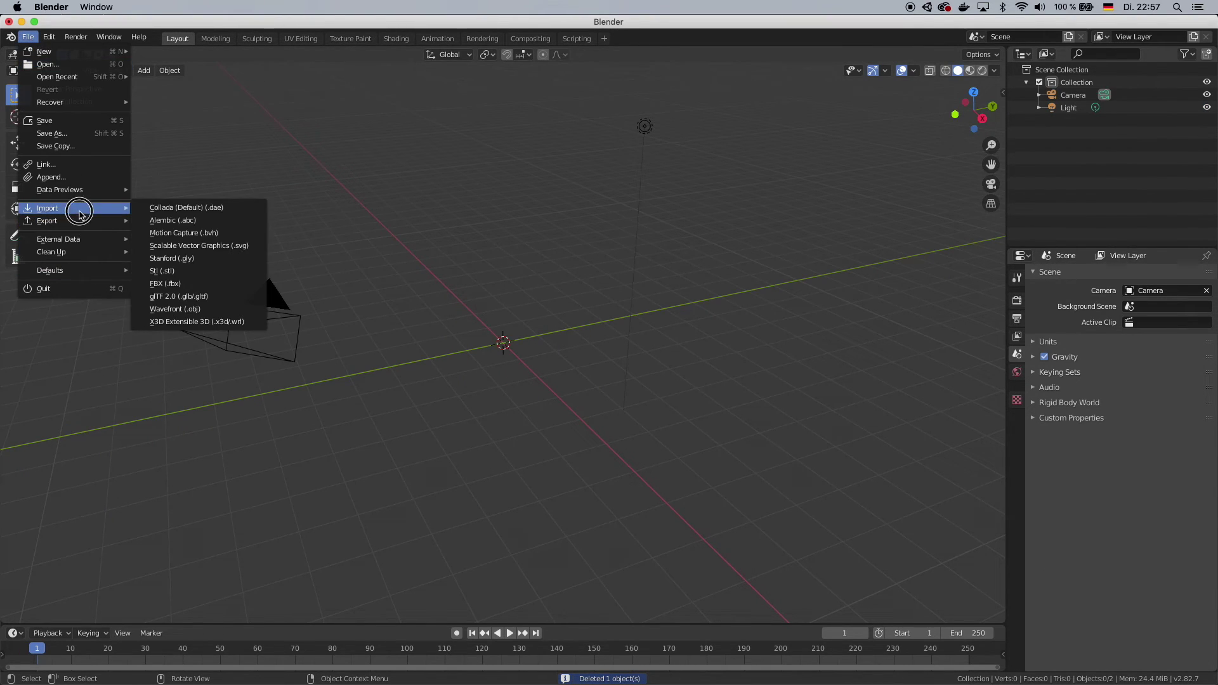
left_click(167, 285)
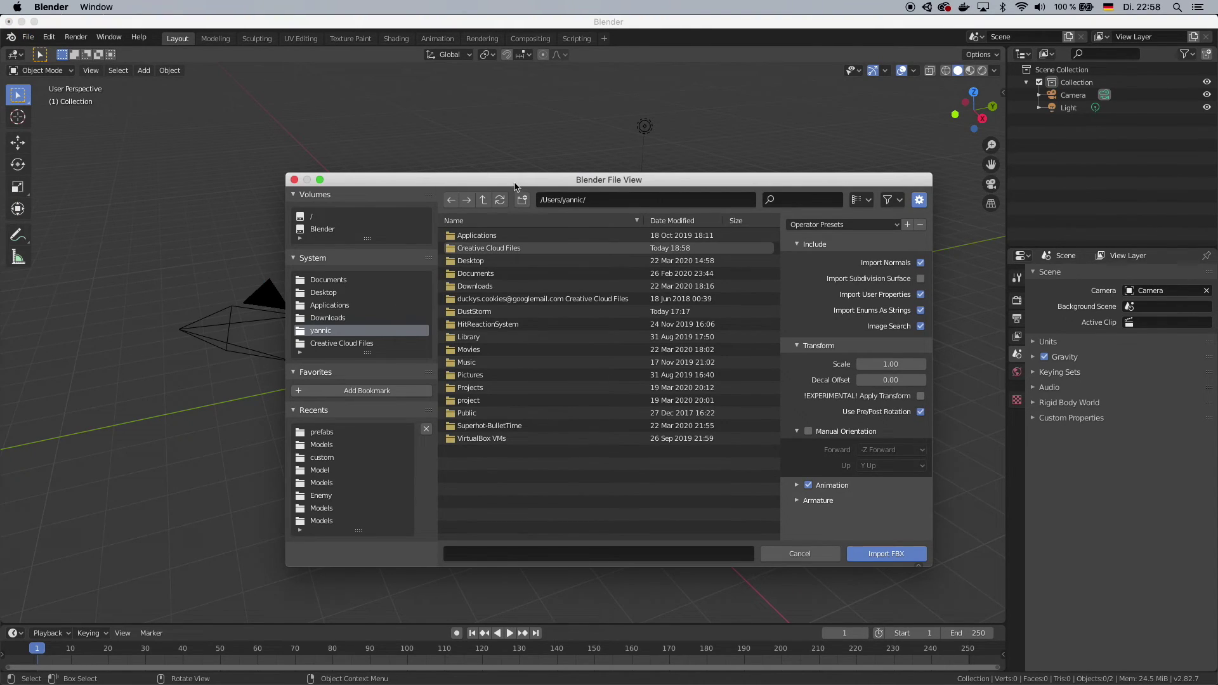
left_click_drag(515, 186, 386, 108)
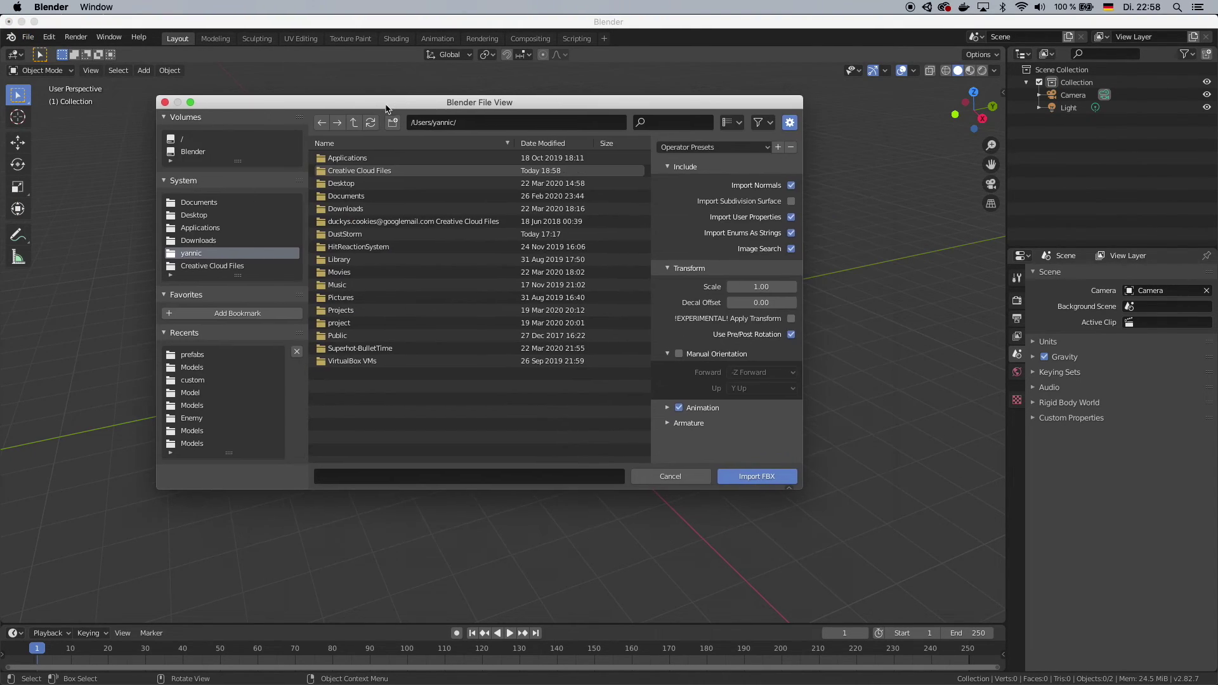
left_click(351, 236)
left_click(354, 163)
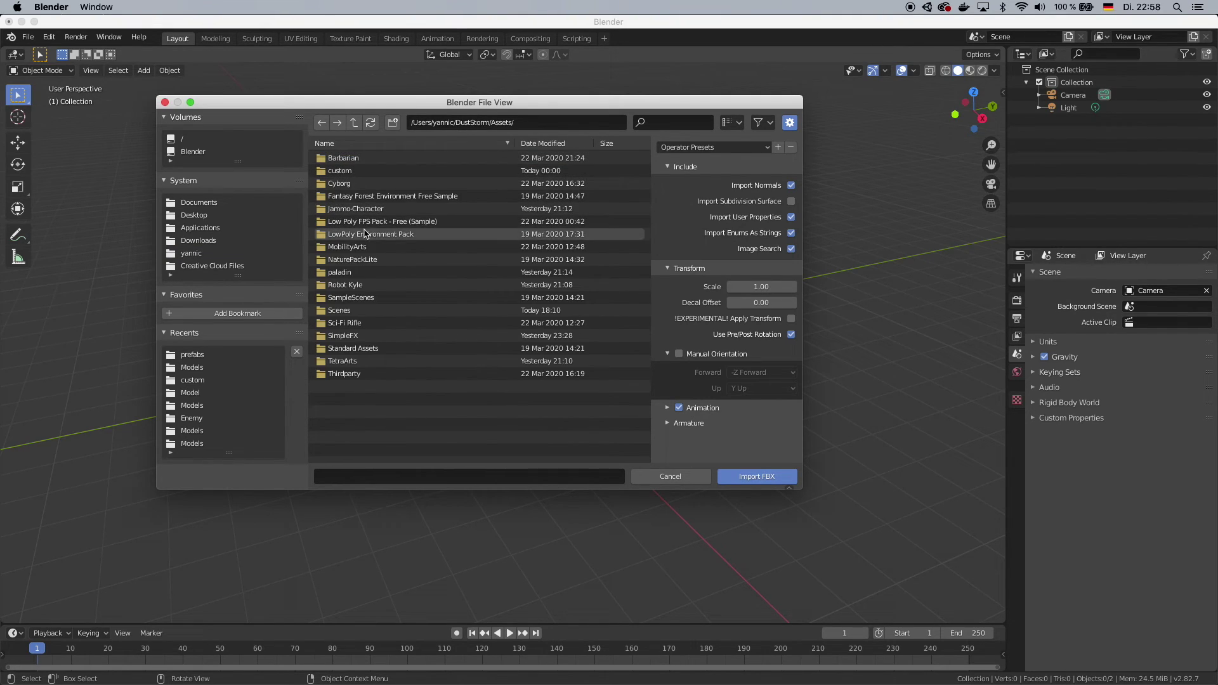
left_click(358, 362)
left_click(349, 159)
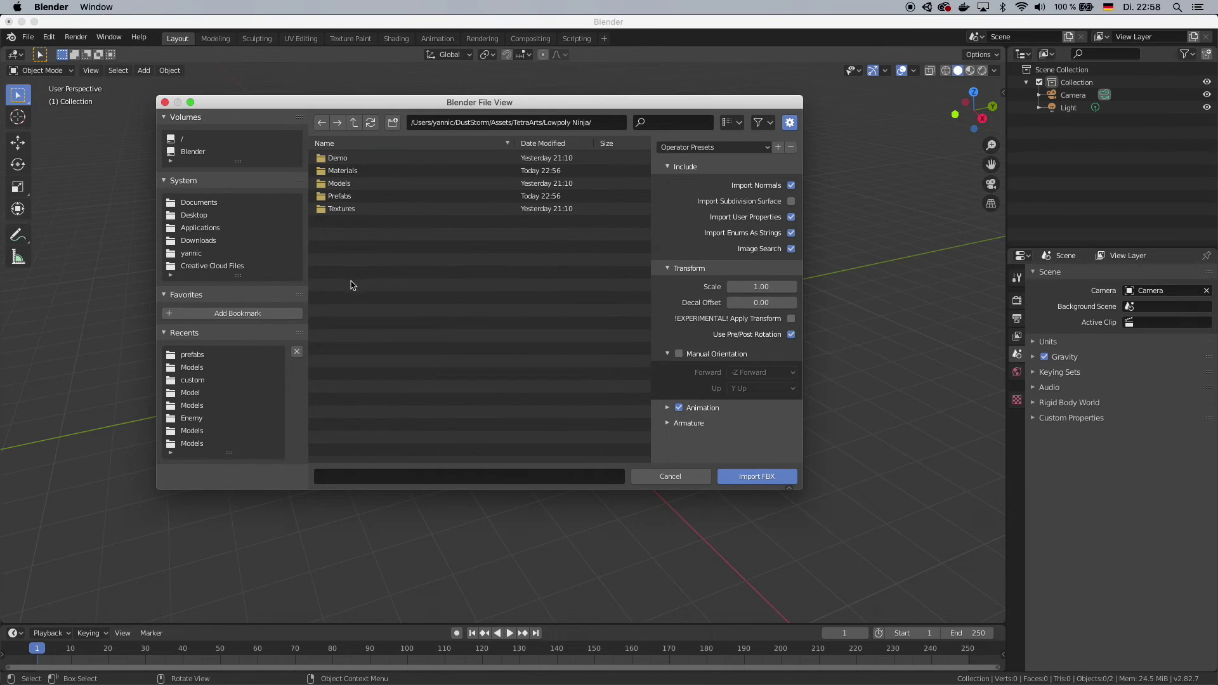
left_click(348, 184)
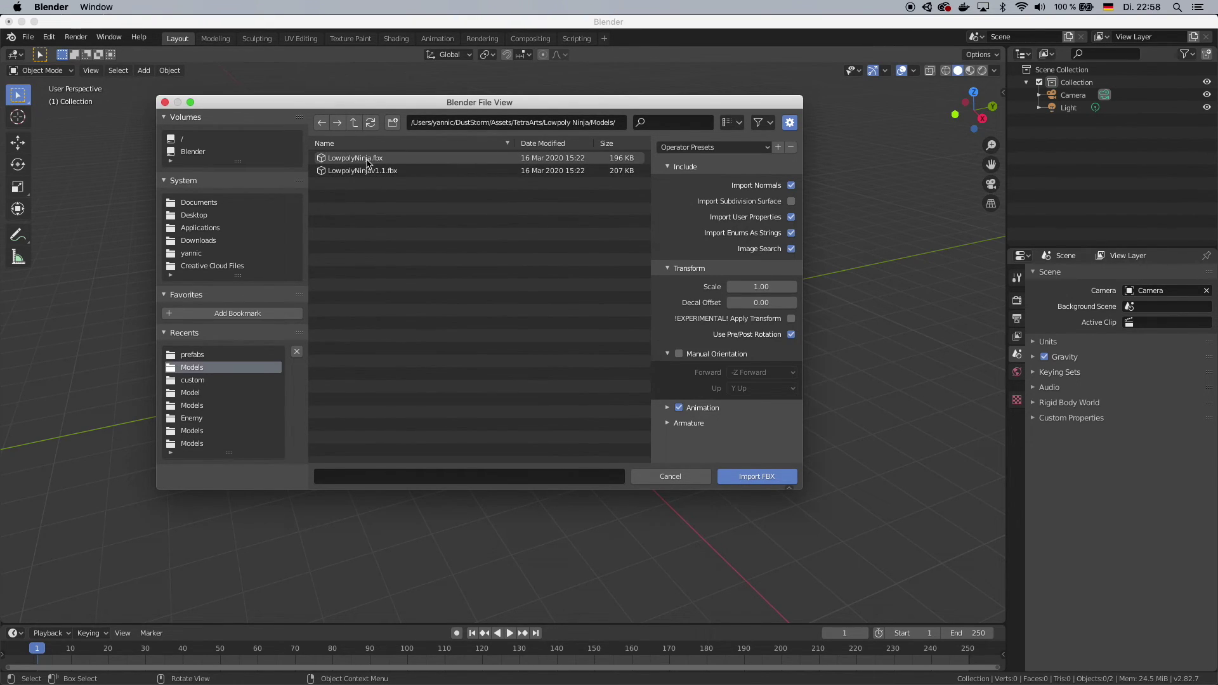
left_click(367, 163)
left_click(761, 476)
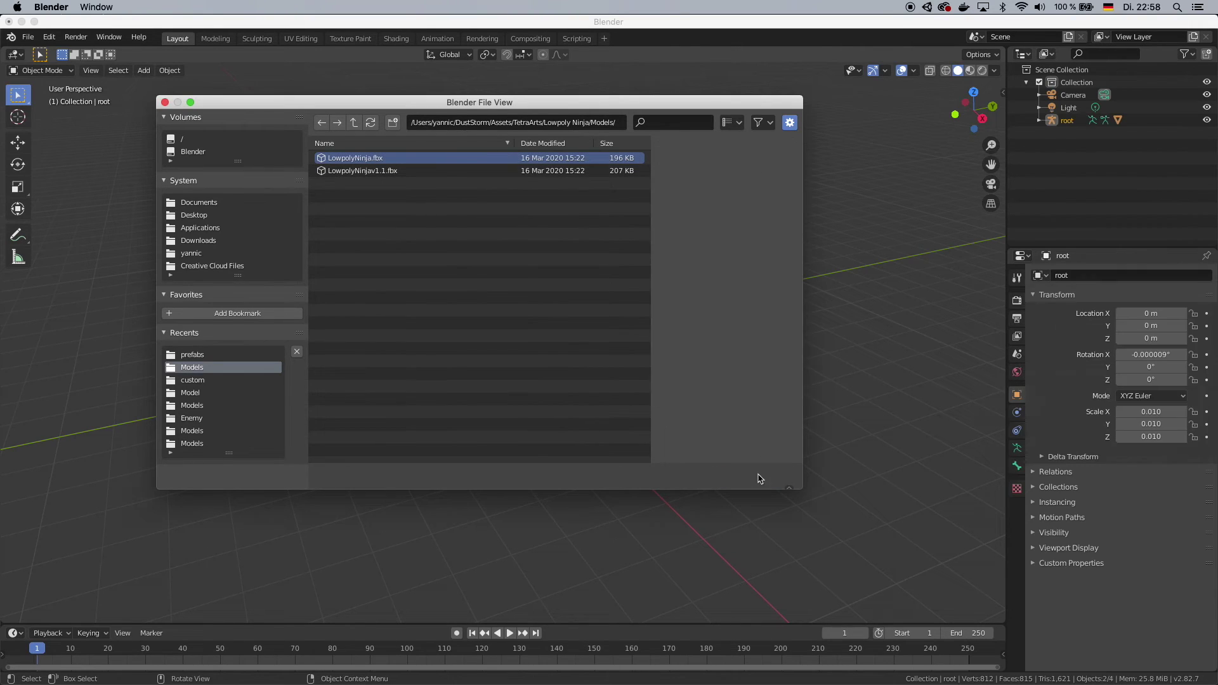
Step: Delete the camera and the light from the scene, keeping only the imported ninja
scroll(517, 372, "up", 8)
right_click(428, 293)
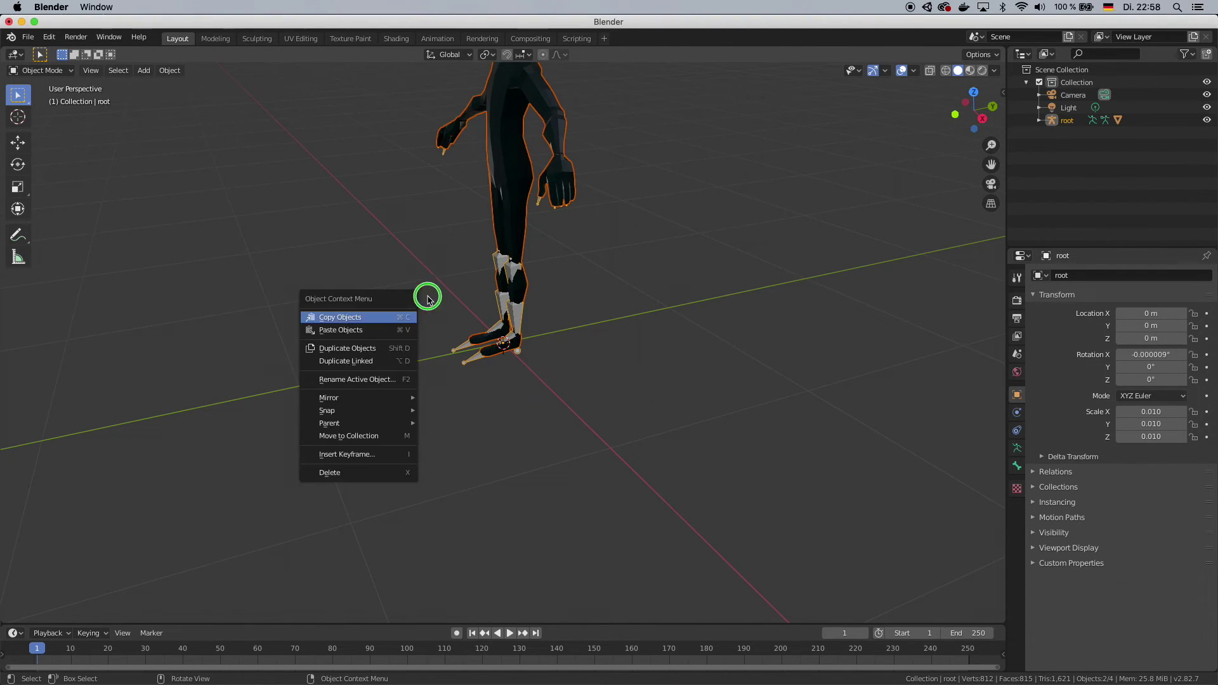
middle_click_drag(580, 276, 672, 288)
scroll(617, 230, "up", 3)
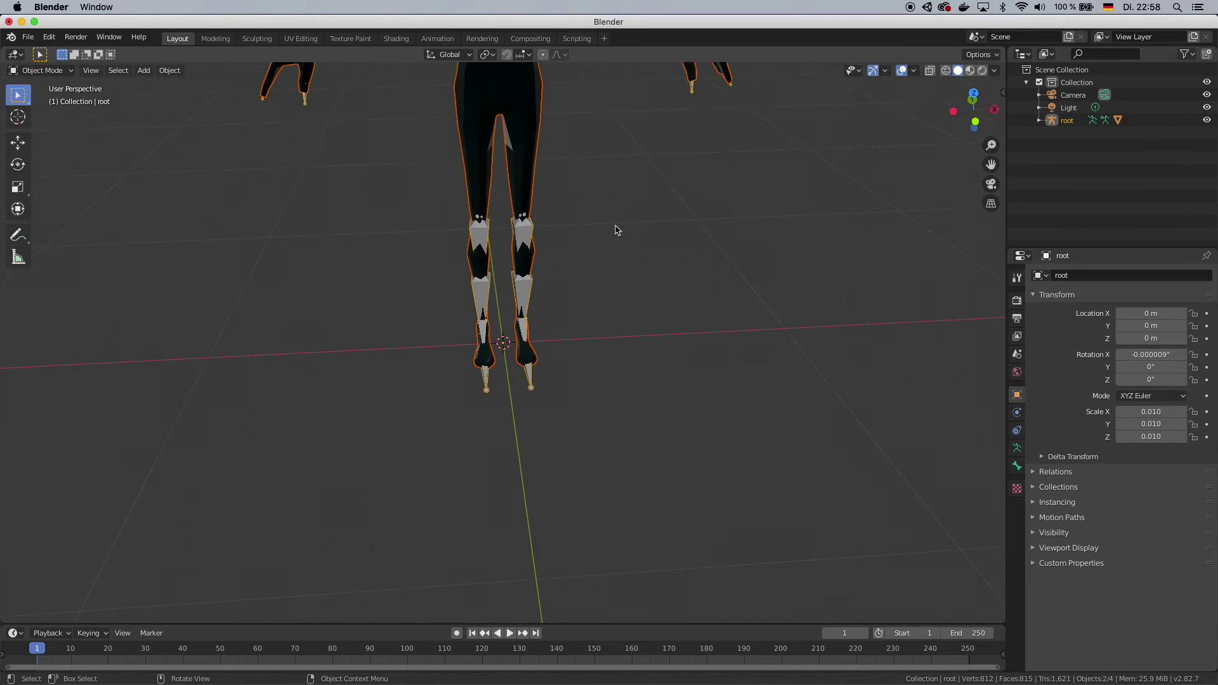
scroll(617, 231, "down", 5)
left_click(1073, 95)
left_click(1070, 108, "shift")
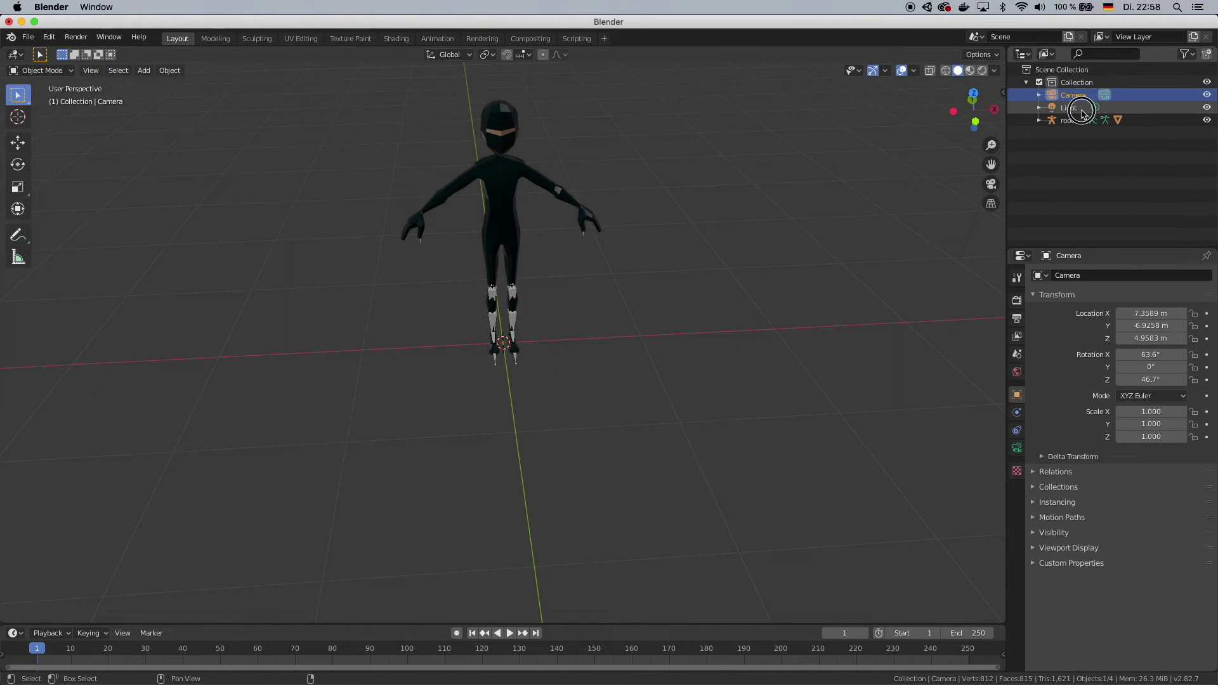
right_click(1078, 114)
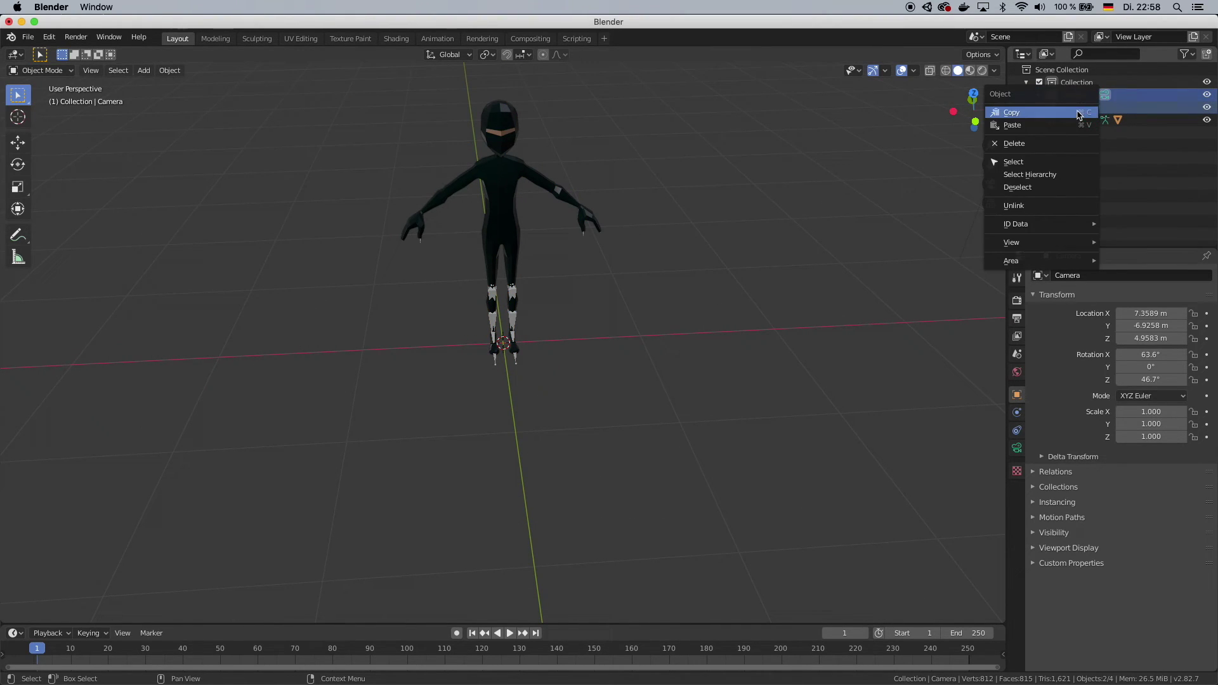
left_click(1028, 146)
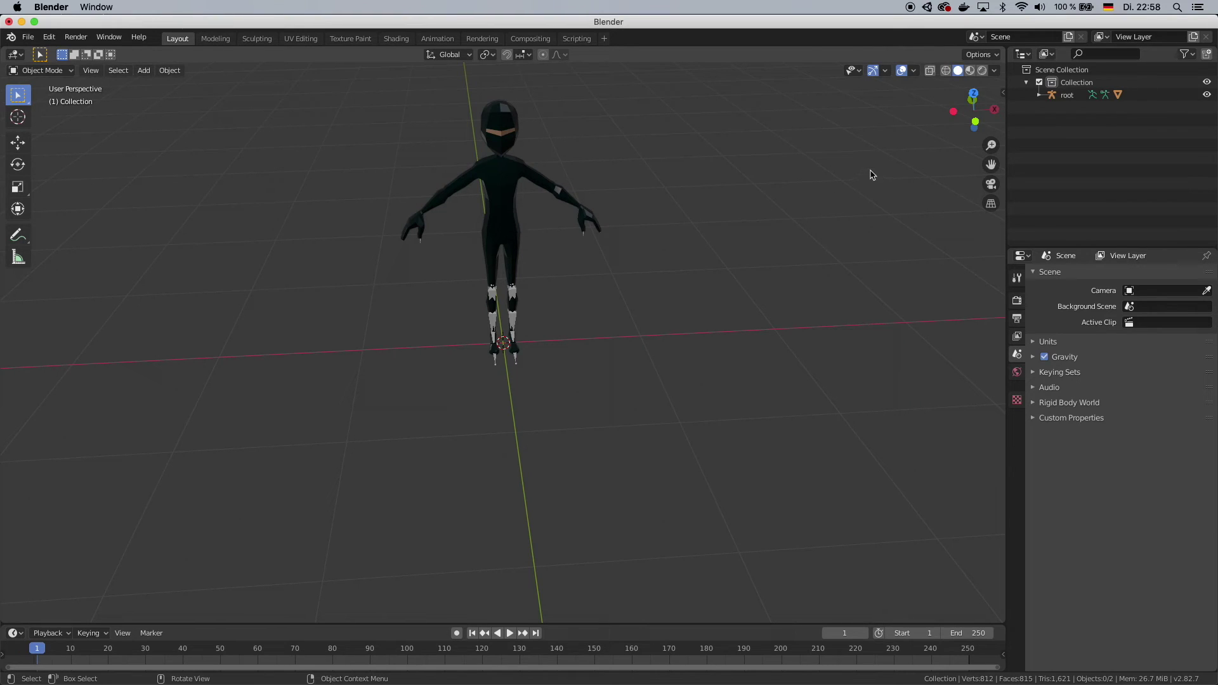
Step: Show the ninja in the right orthographic view and open the Body mesh Cube.001 for editing in Edit Mode
left_click(994, 110)
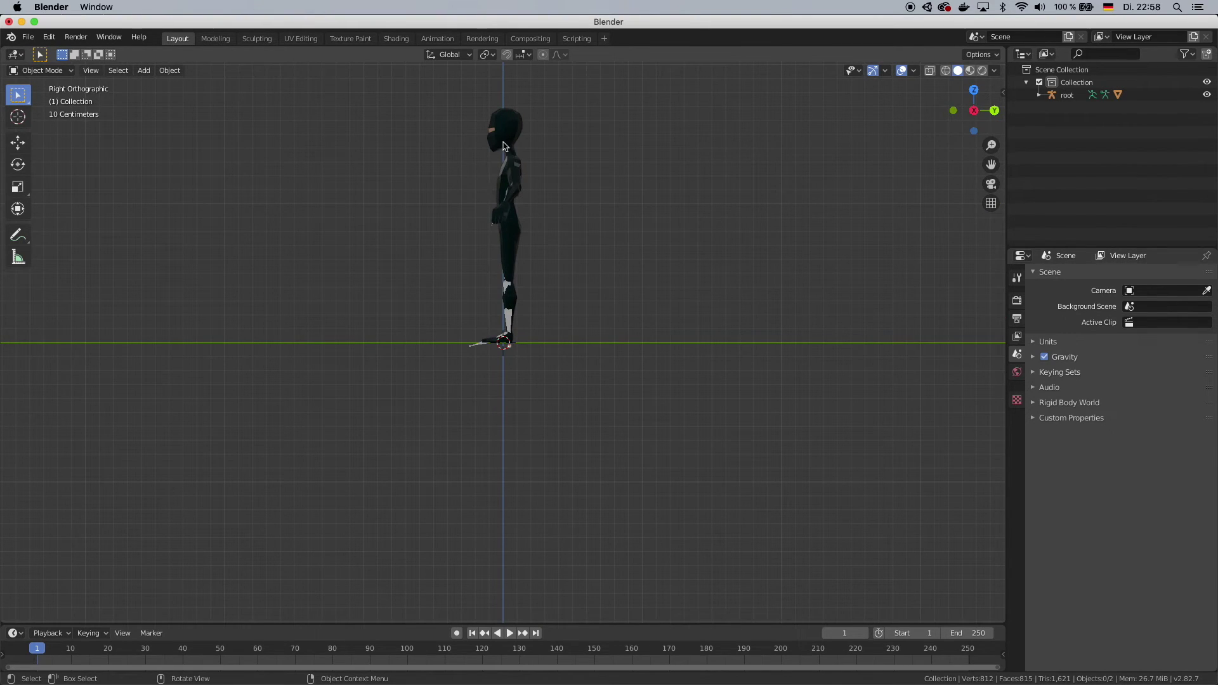
scroll(545, 176, "up", 2)
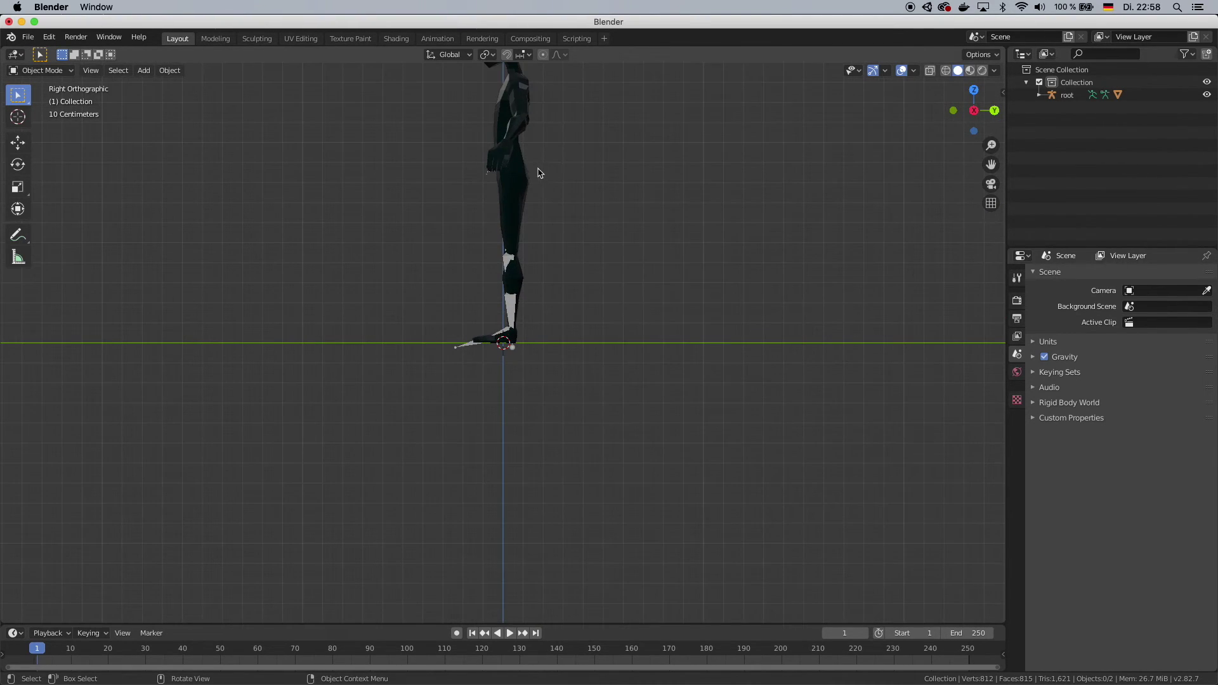
middle_click_drag(549, 119, 550, 121)
middle_click_drag(643, 198, 638, 323, "shift")
left_click(974, 111)
left_click(1040, 95)
left_click(1067, 135)
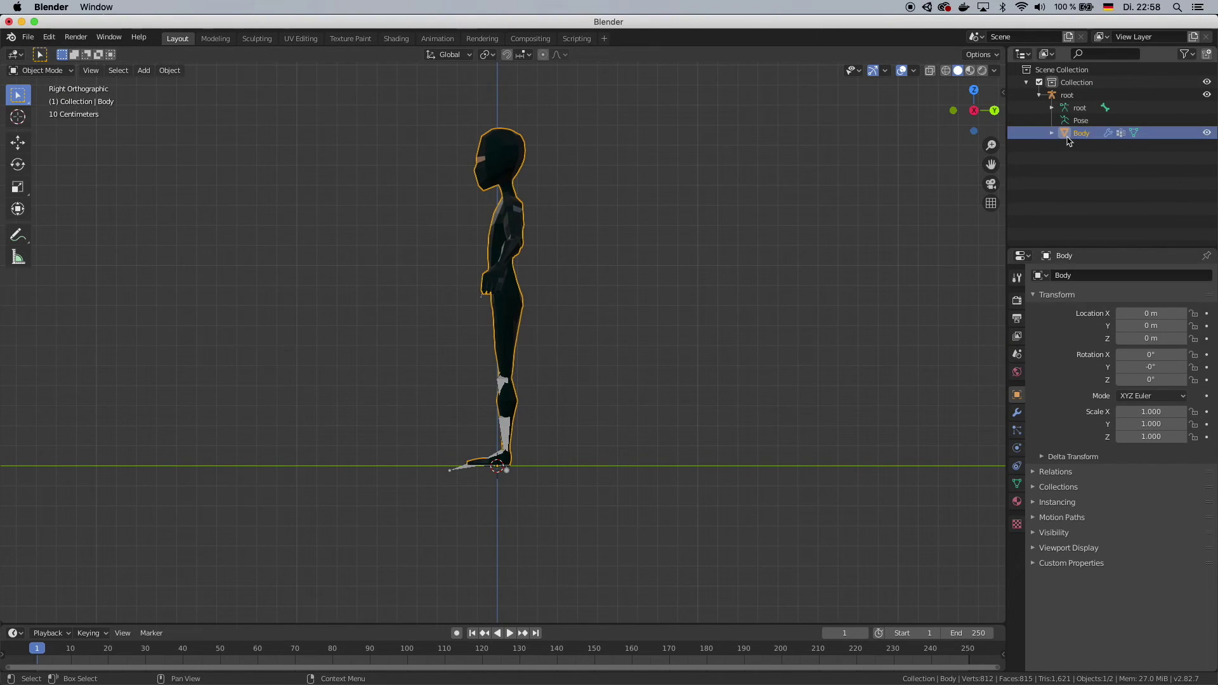
left_click(1052, 135)
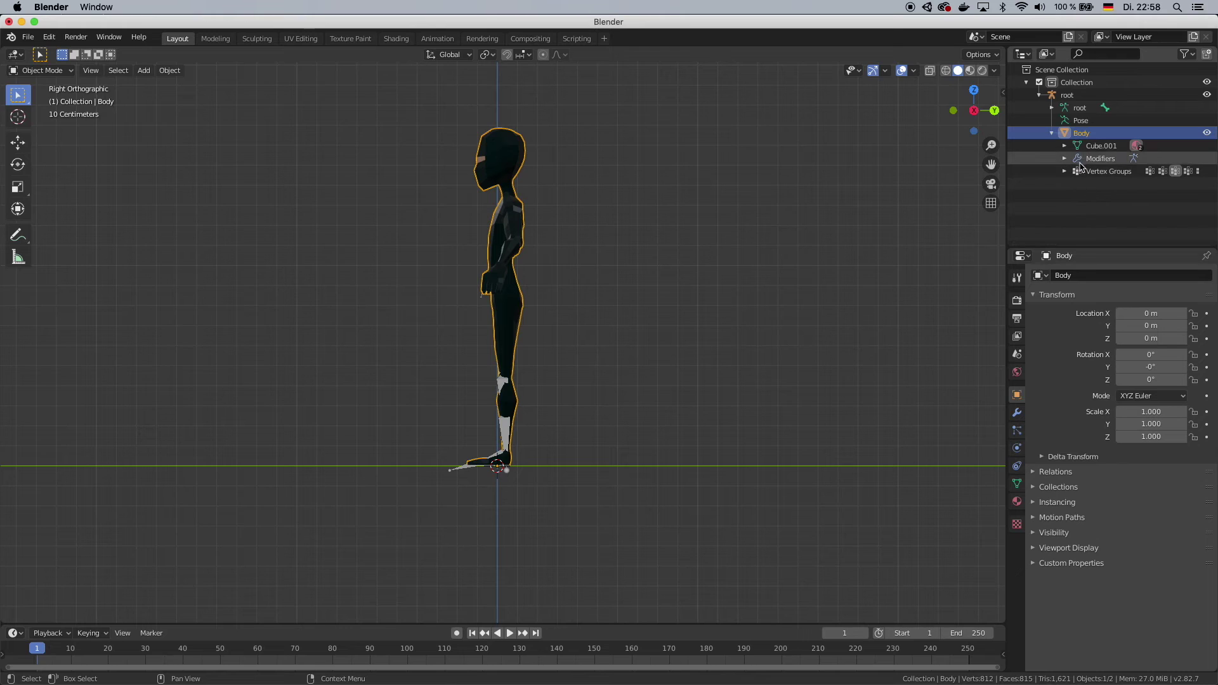
left_click(1086, 146)
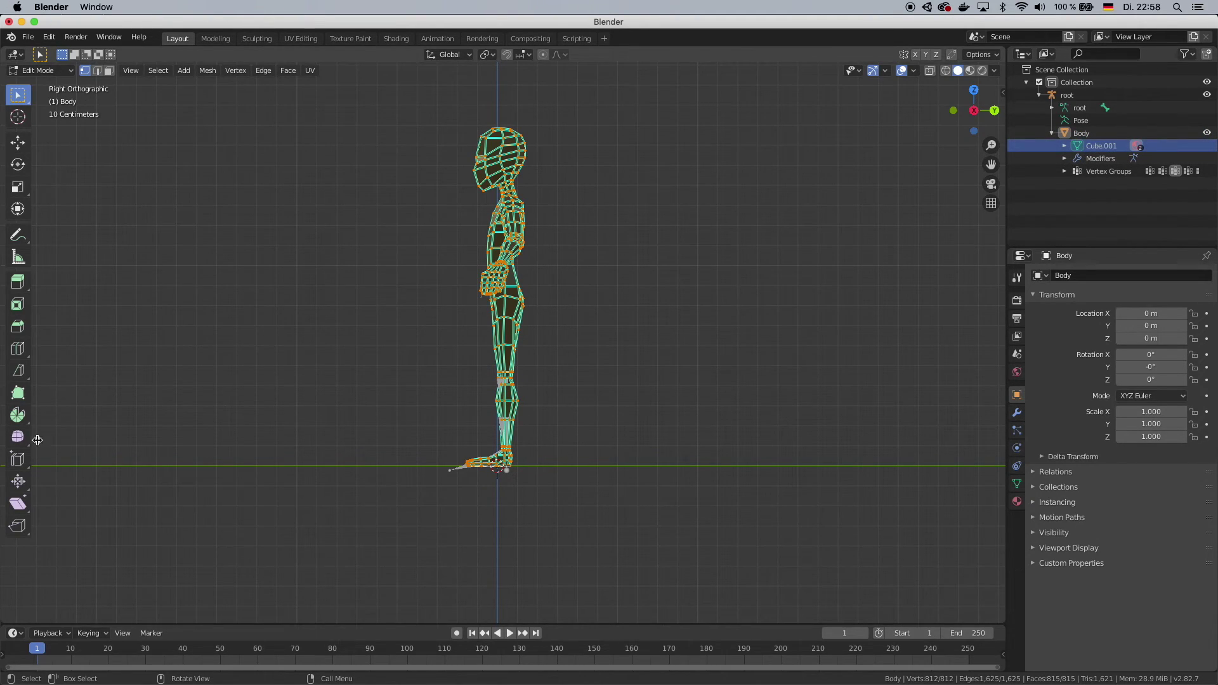
Step: Bisect the body mesh with a slightly slanted cut through the neck, just below the head
left_click(21, 373)
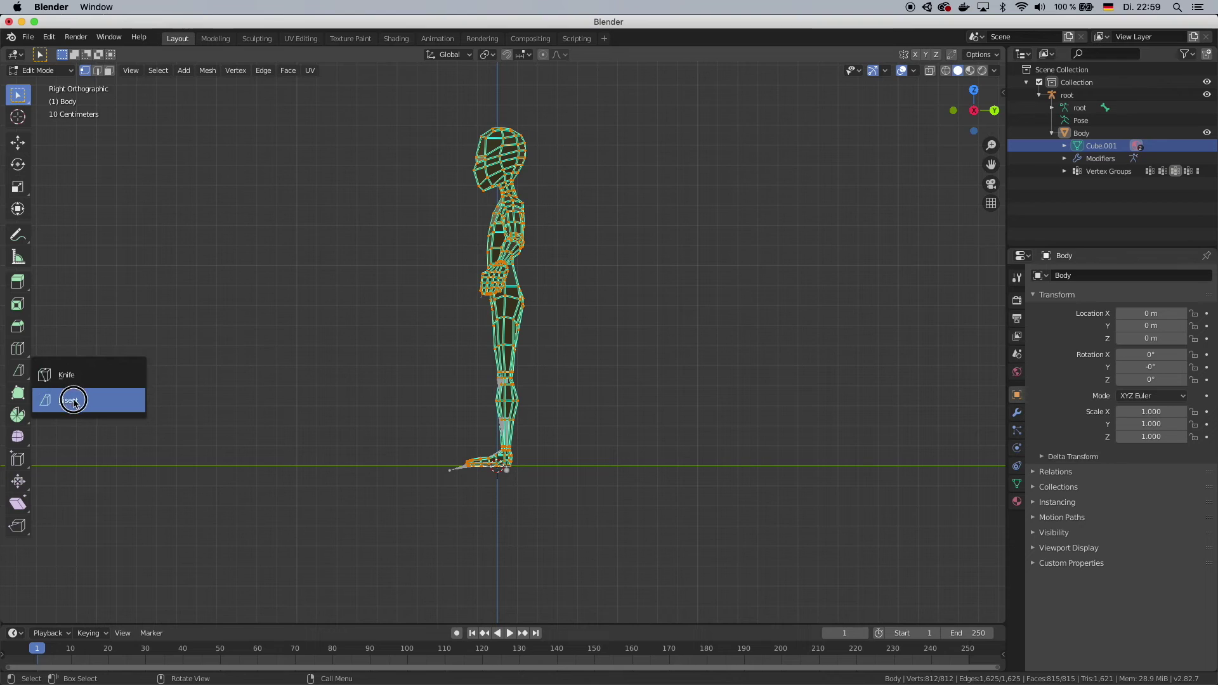
left_click(74, 409)
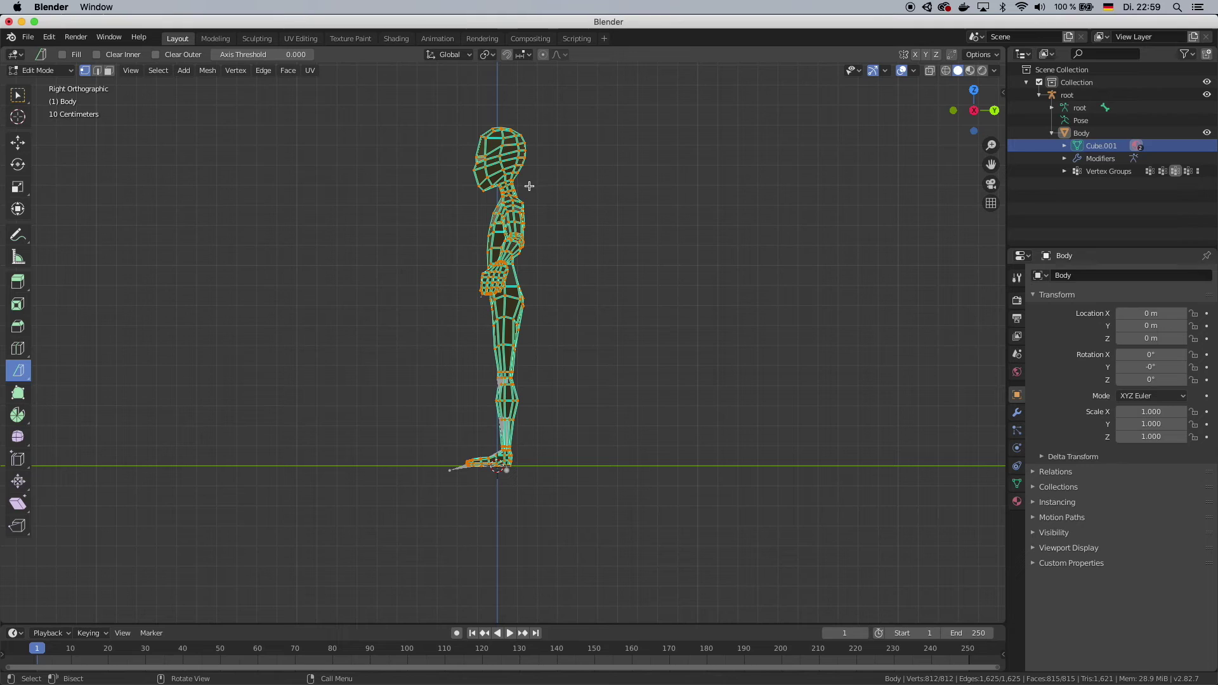
left_click_drag(530, 186, 485, 197)
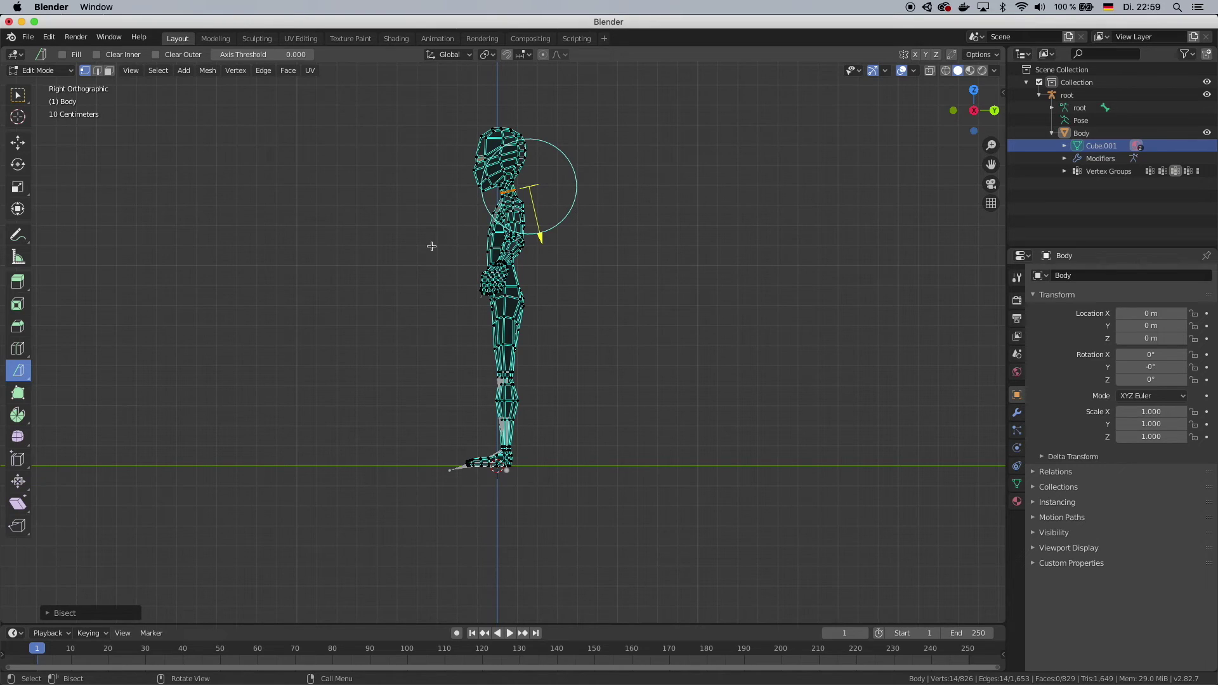
Step: Select the inner region of the neck loop, covering the head, and separate the selection into its own object
left_click(159, 71)
mouse_move(237, 265)
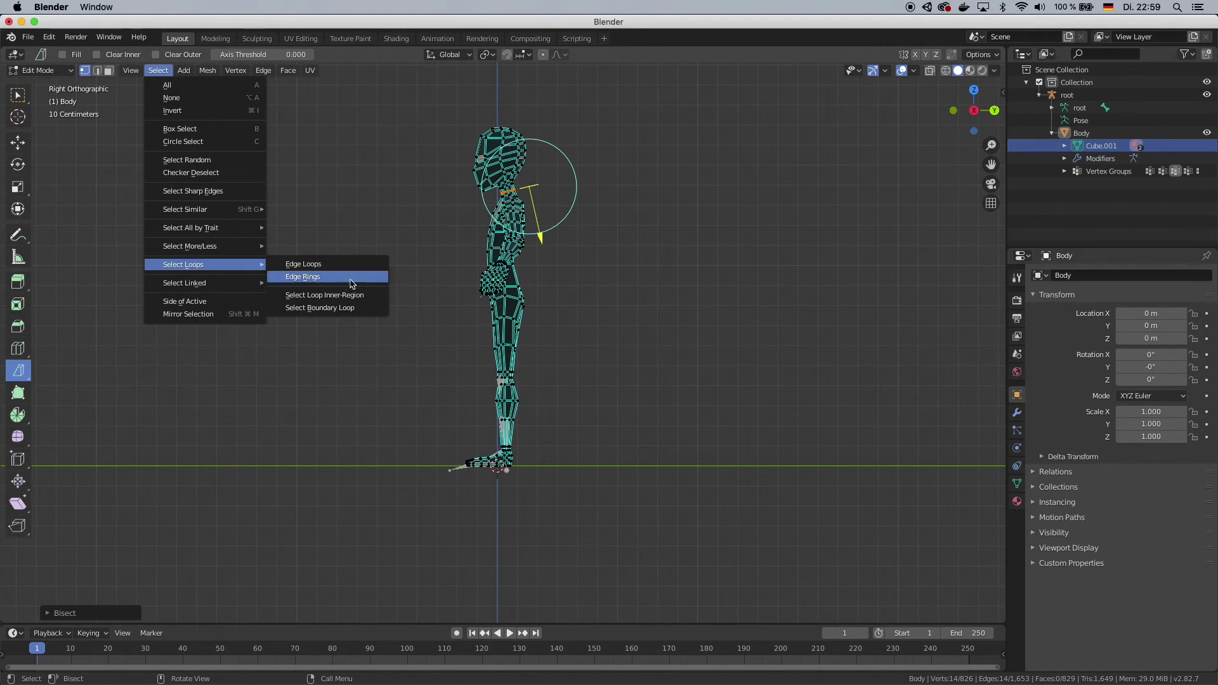
left_click(353, 302)
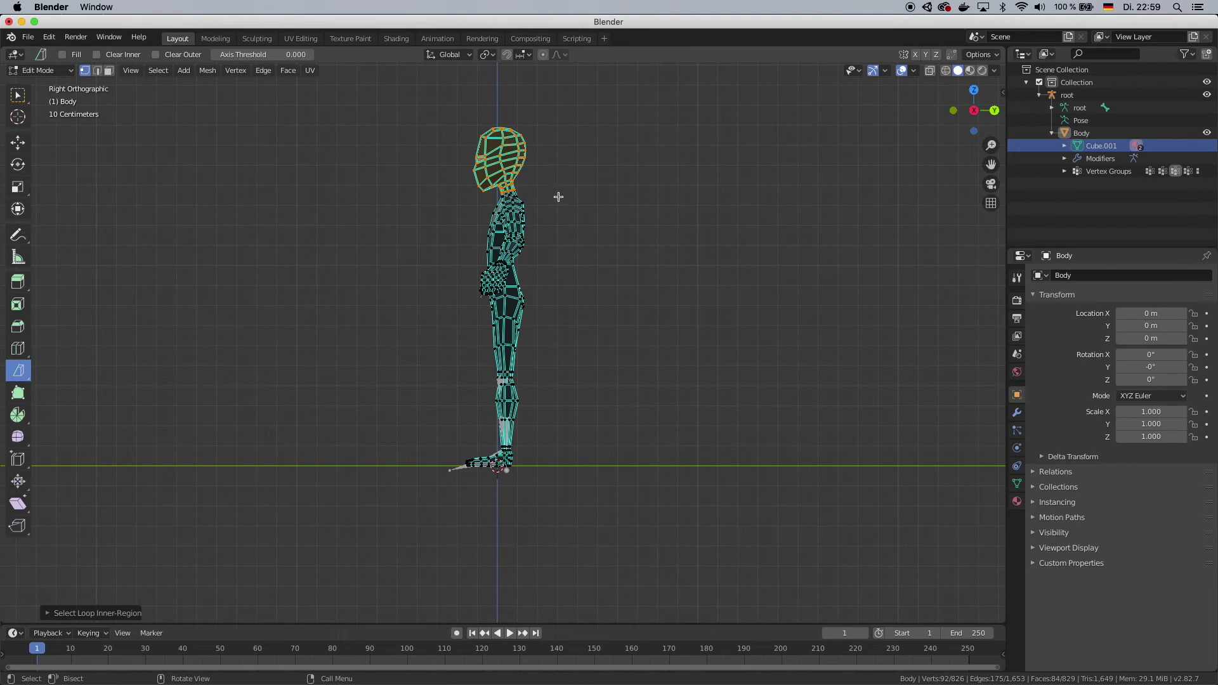
left_click(209, 75)
left_click(209, 74)
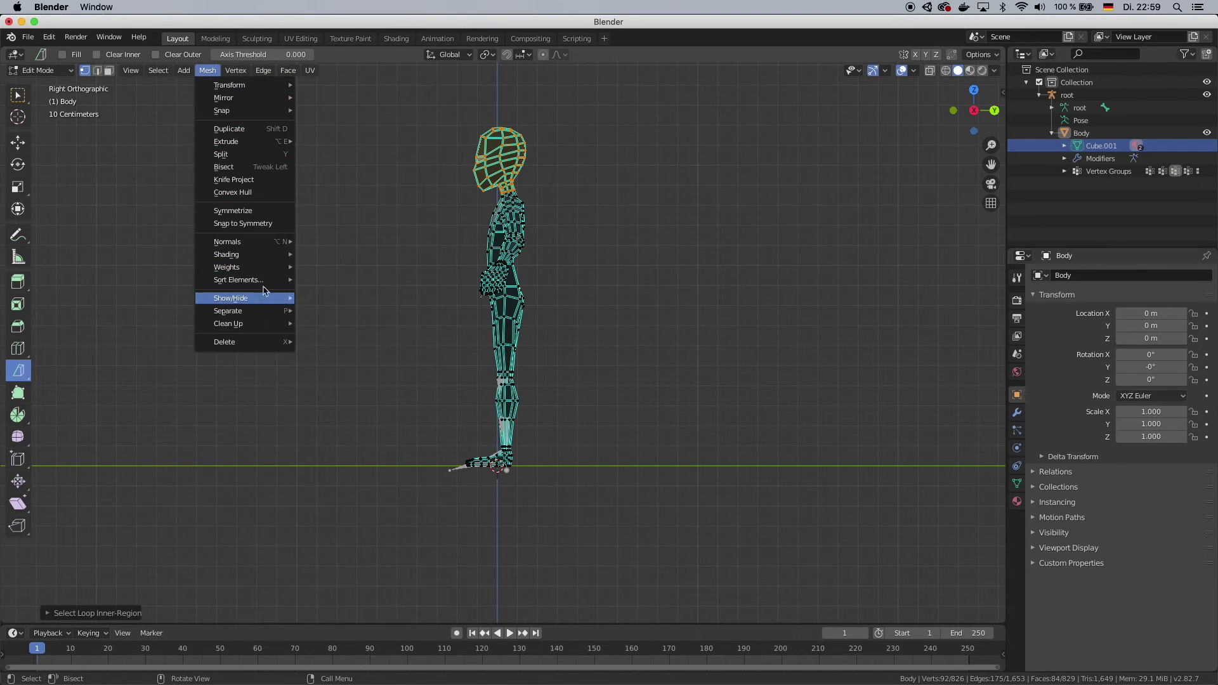
mouse_move(267, 317)
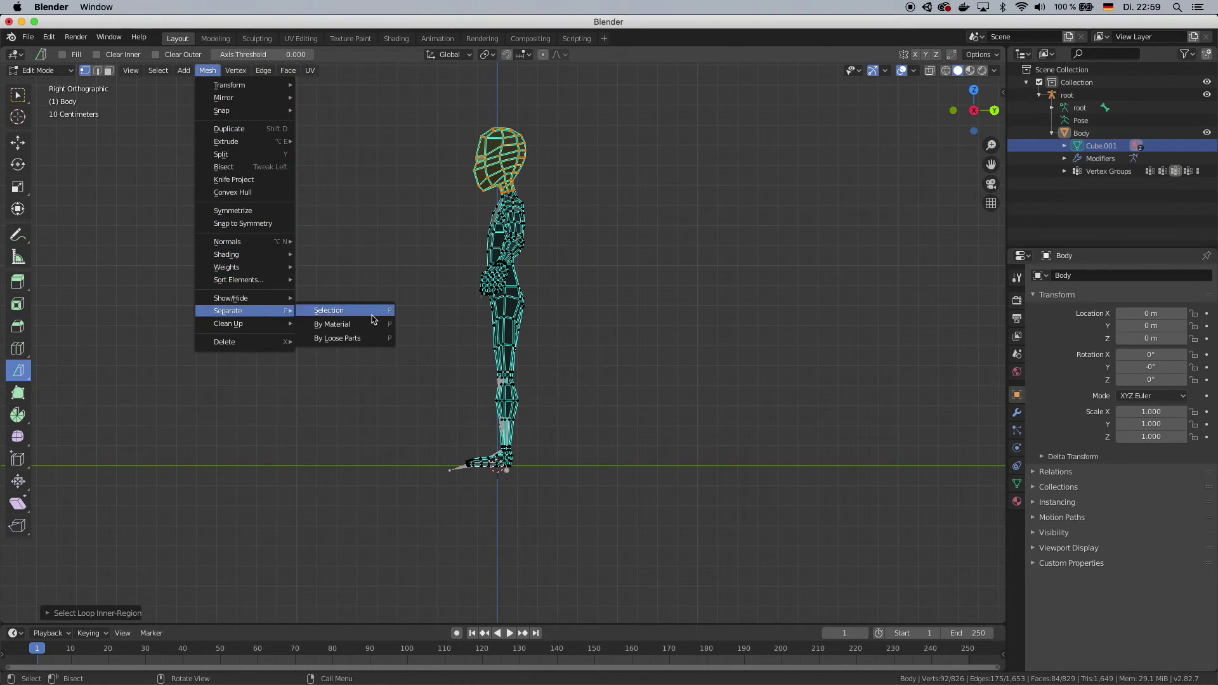
left_click(379, 317)
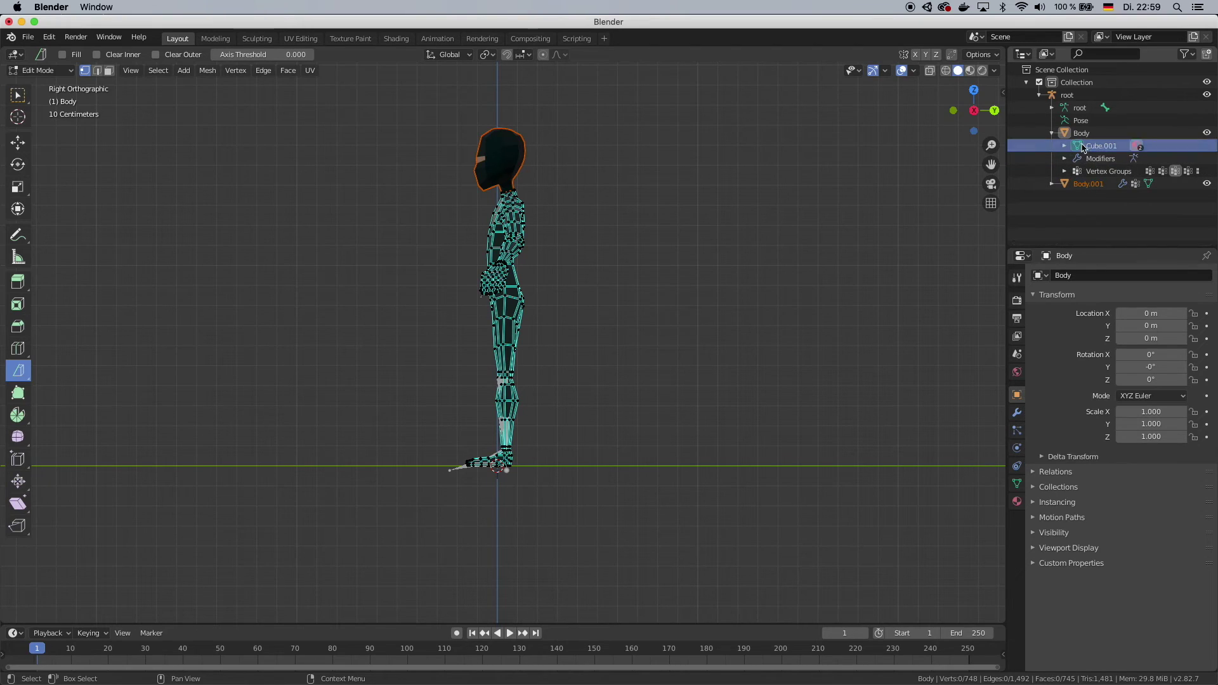
Step: Return to Object Mode, select the separated head and set its origin to its geometry
left_click(39, 70)
left_click(35, 83)
middle_click_drag(364, 212, 514, 244)
left_click(514, 243)
left_click(513, 241)
left_click(510, 236)
left_click(512, 212)
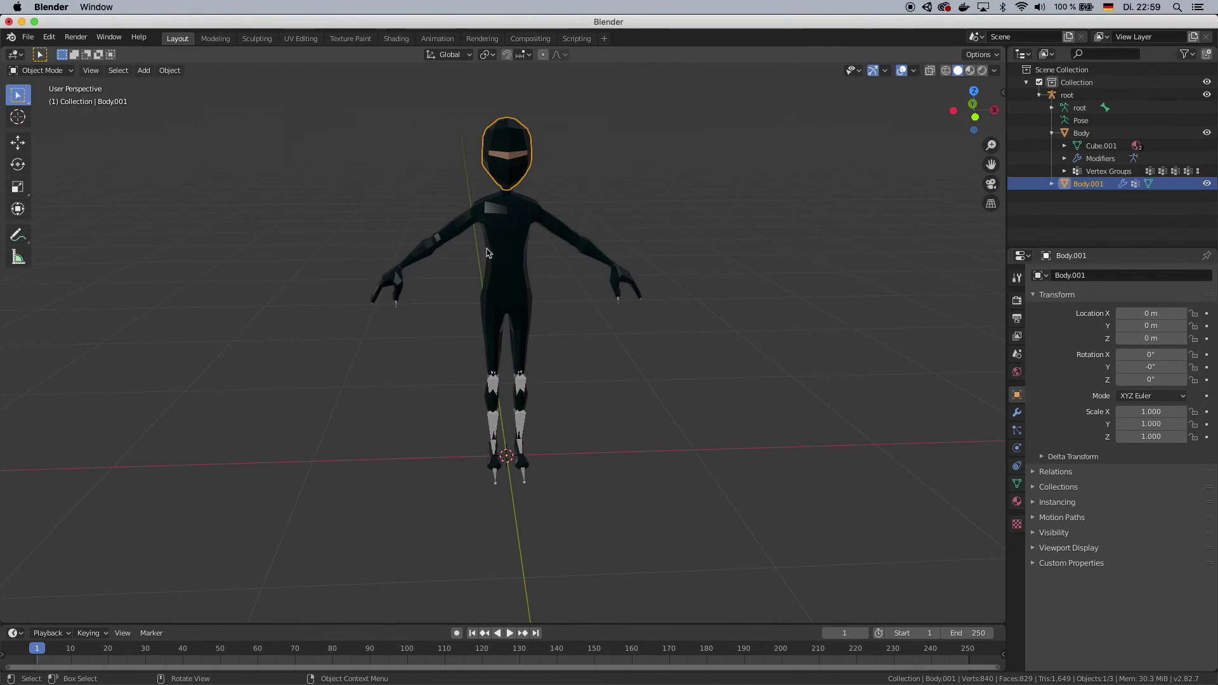
scroll(559, 142, "up", 2)
middle_click_drag(569, 210, 589, 340)
left_click(169, 69)
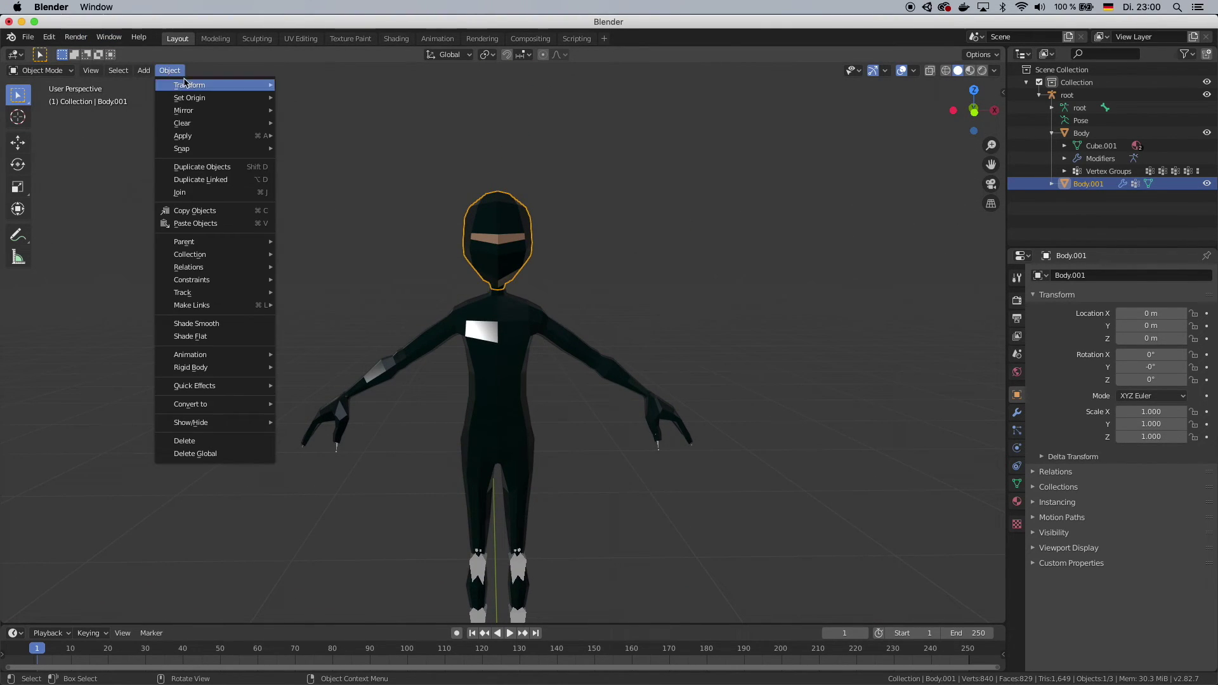
mouse_move(197, 97)
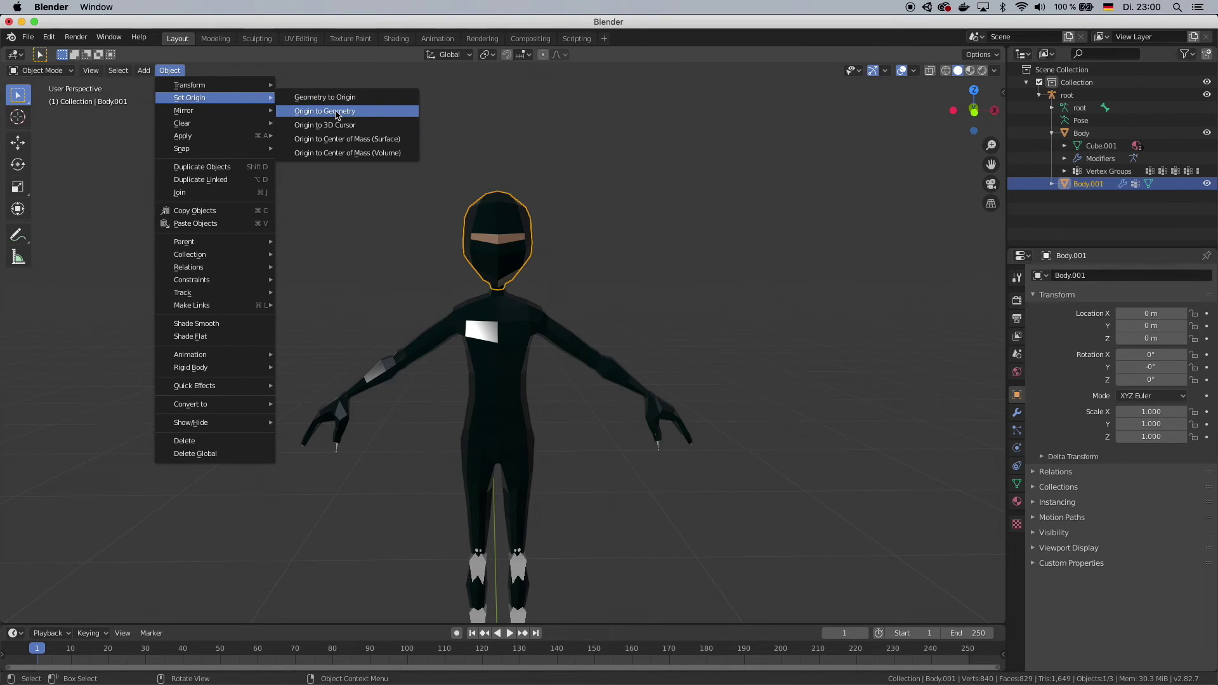
left_click(325, 111)
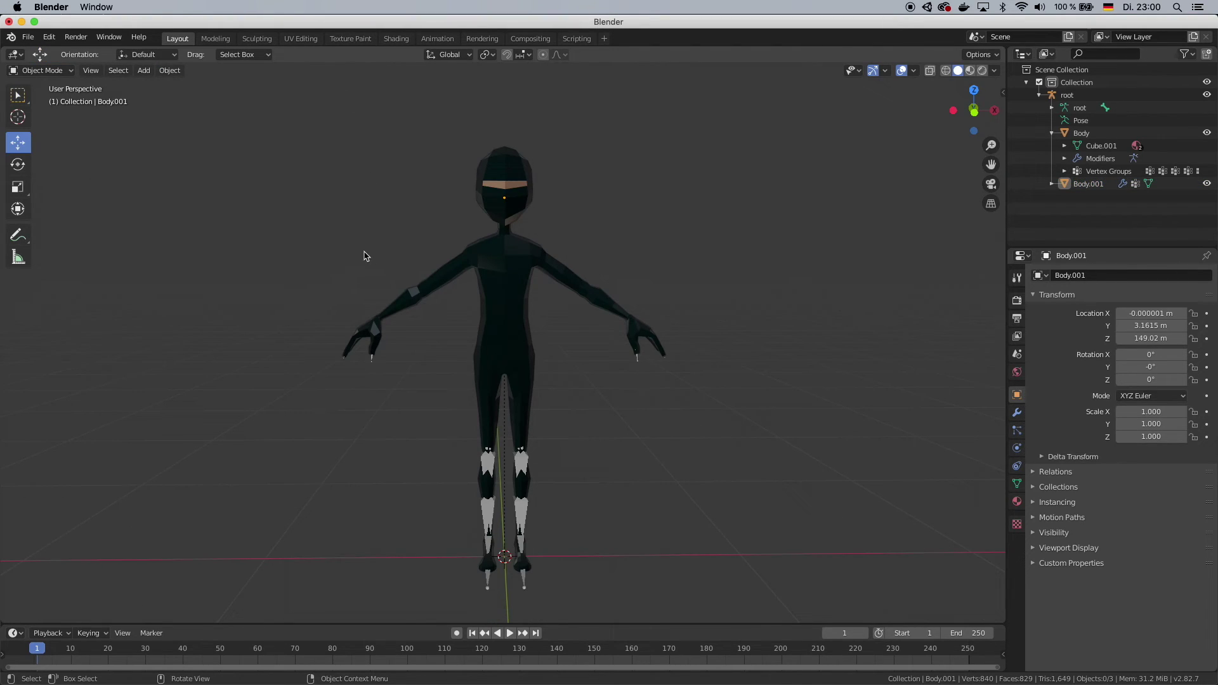
Step: Select all objects and start an FBX export into the DustStorm project's Assets/custom/prefabs folder
key("a")
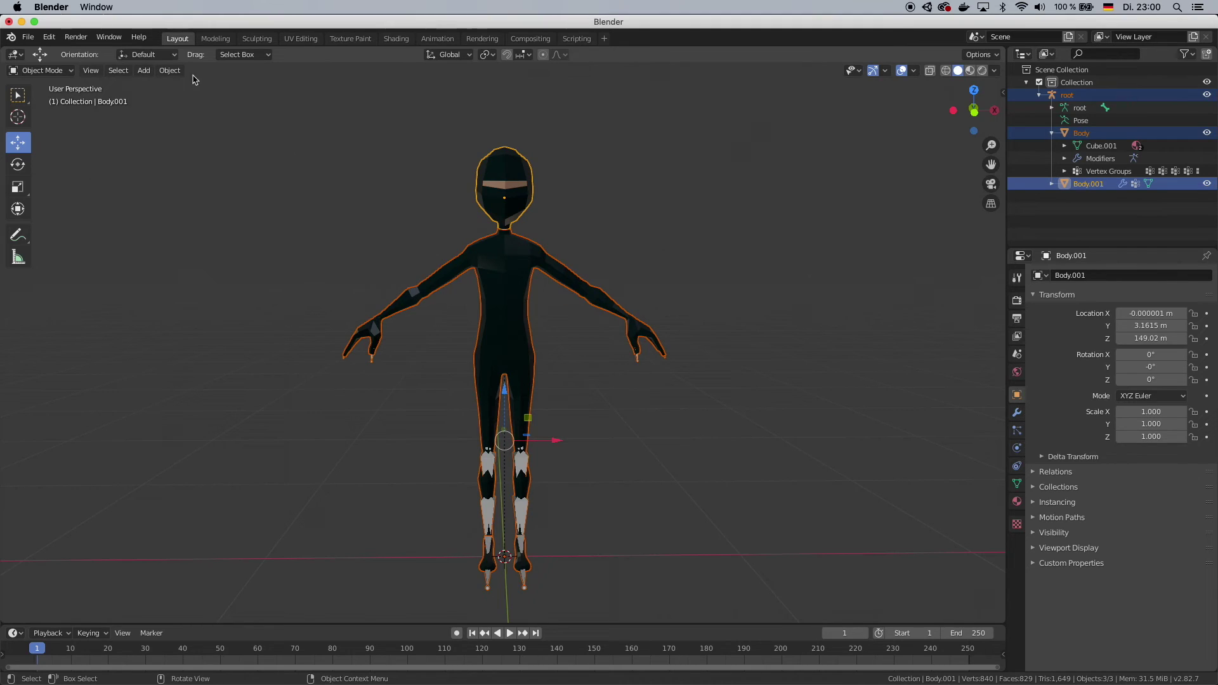
left_click(28, 37)
mouse_move(66, 226)
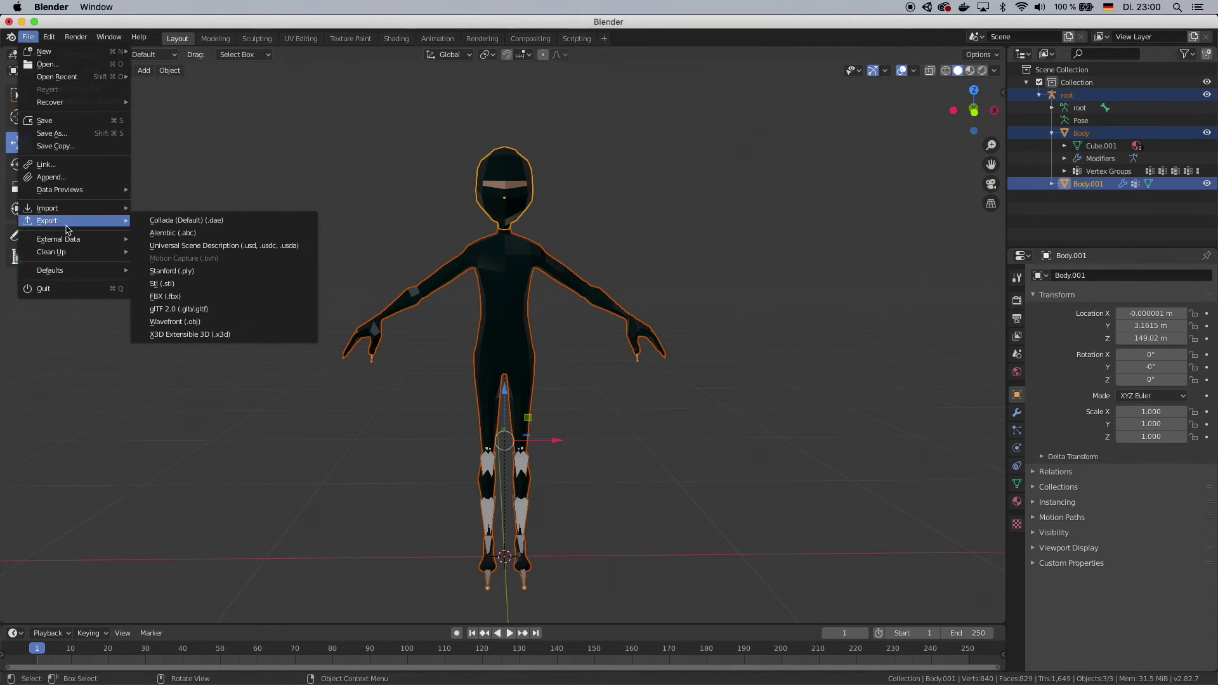
left_click(254, 296)
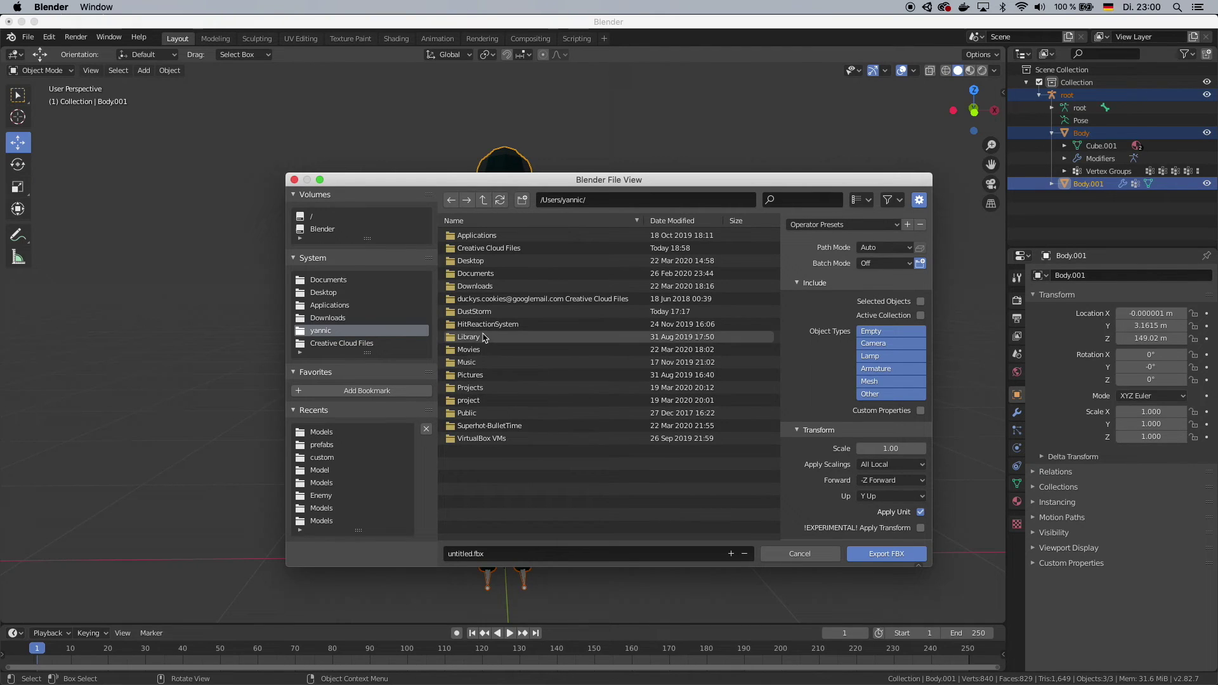
double_click(482, 312)
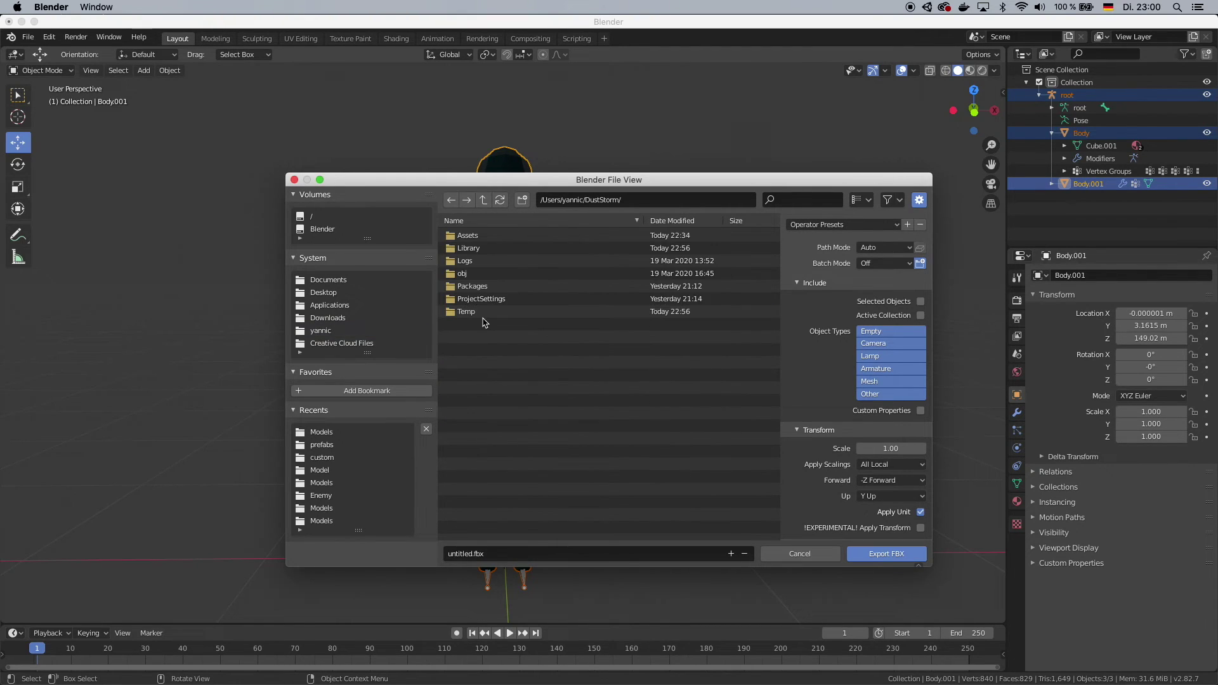
double_click(467, 236)
left_click(489, 249)
double_click(490, 249)
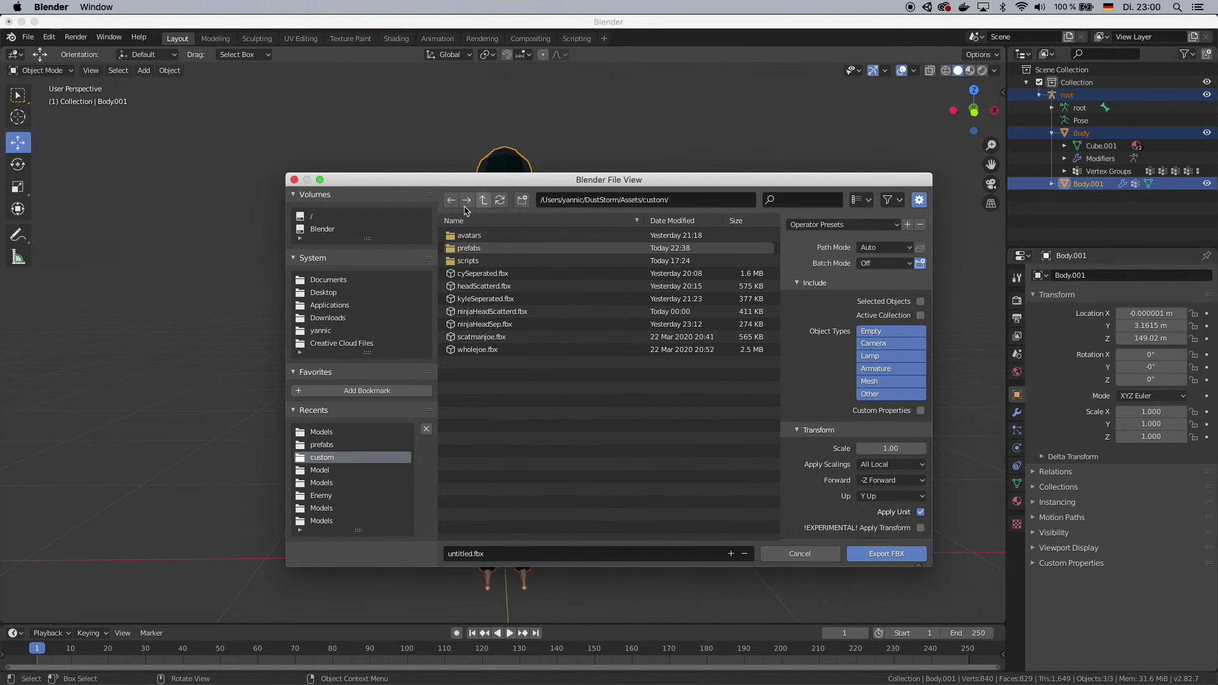
left_click(484, 199)
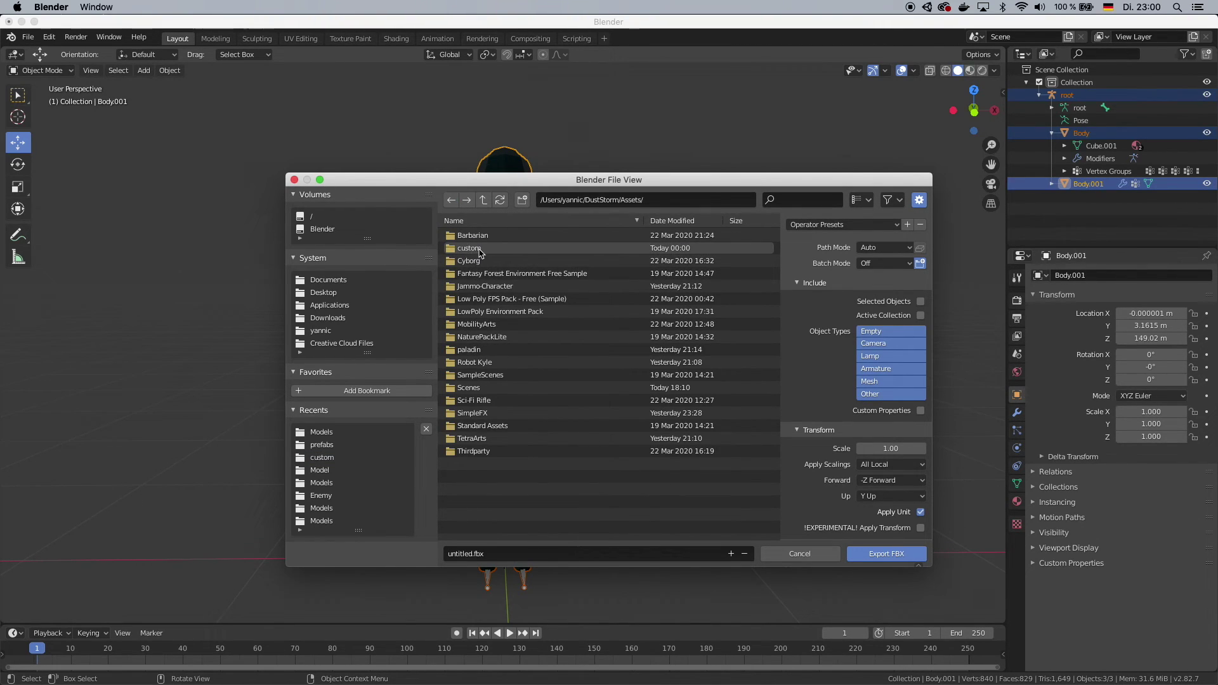
double_click(481, 251)
double_click(476, 248)
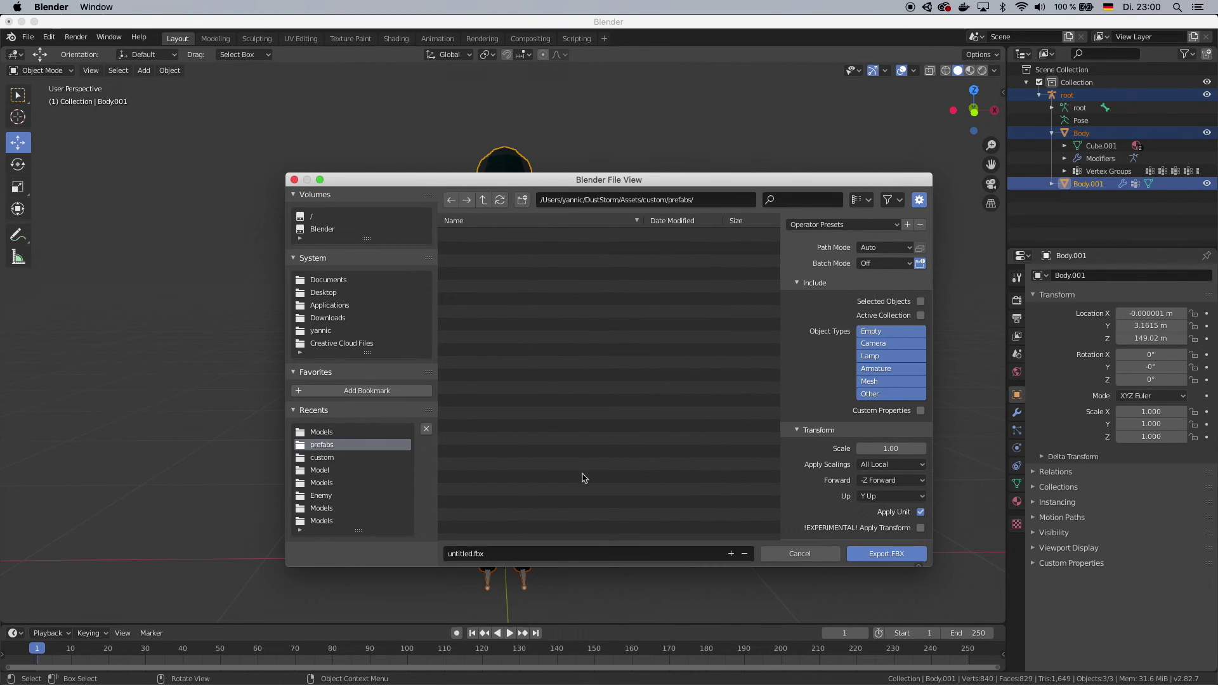
Step: Name the export file ninjaHeadSeperated.fbx and export the FBX
left_click(479, 555)
left_click_drag(475, 555, 440, 543)
type("nj")
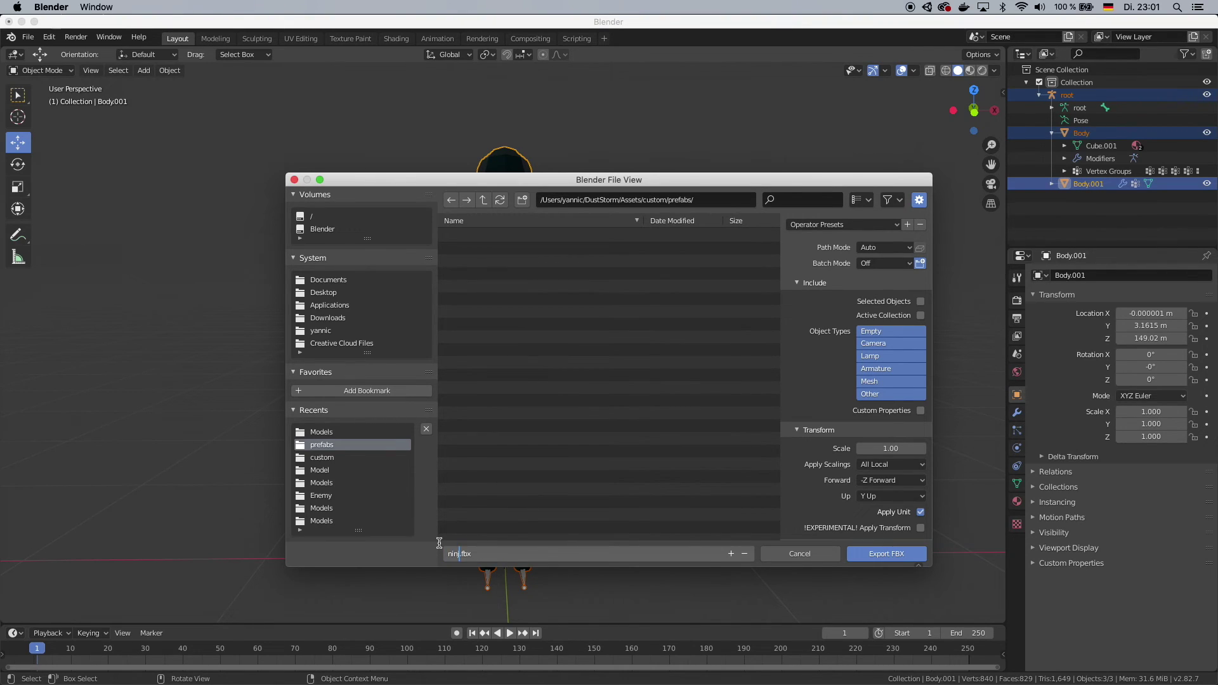
type("injaHEadSeperated")
left_click(889, 553)
Step: Switch to Unity and open the Assets/custom/prefabs folder in the project
key("super+Tab")
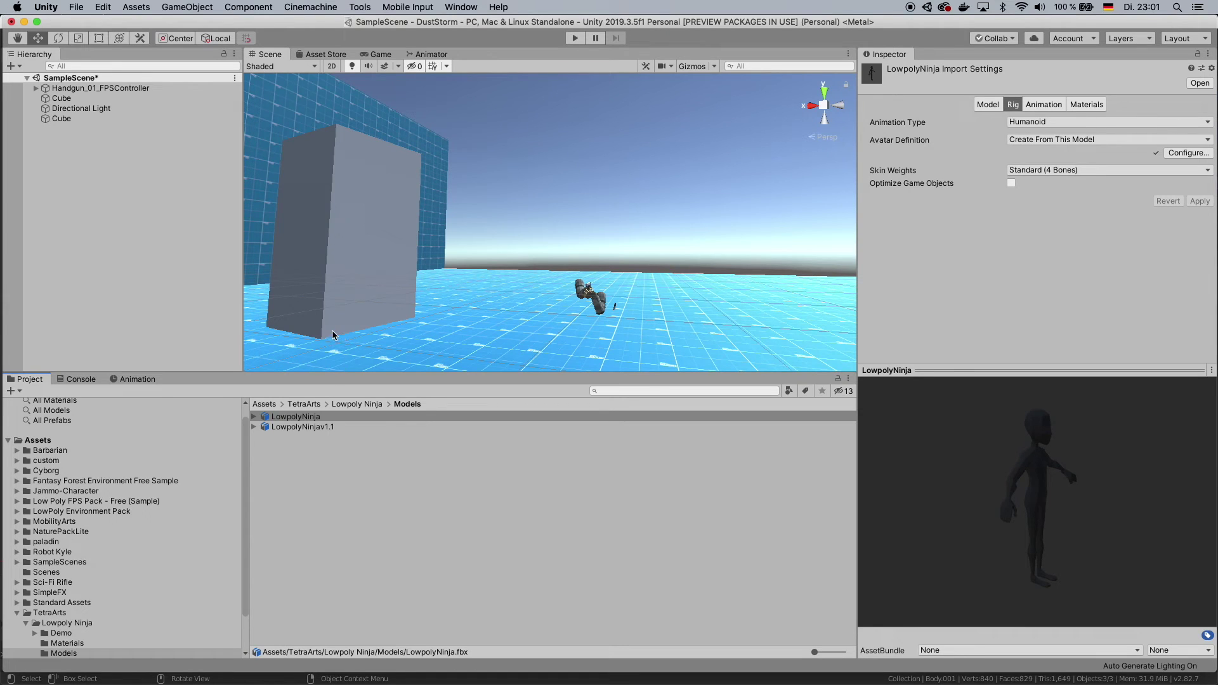
left_click(316, 456)
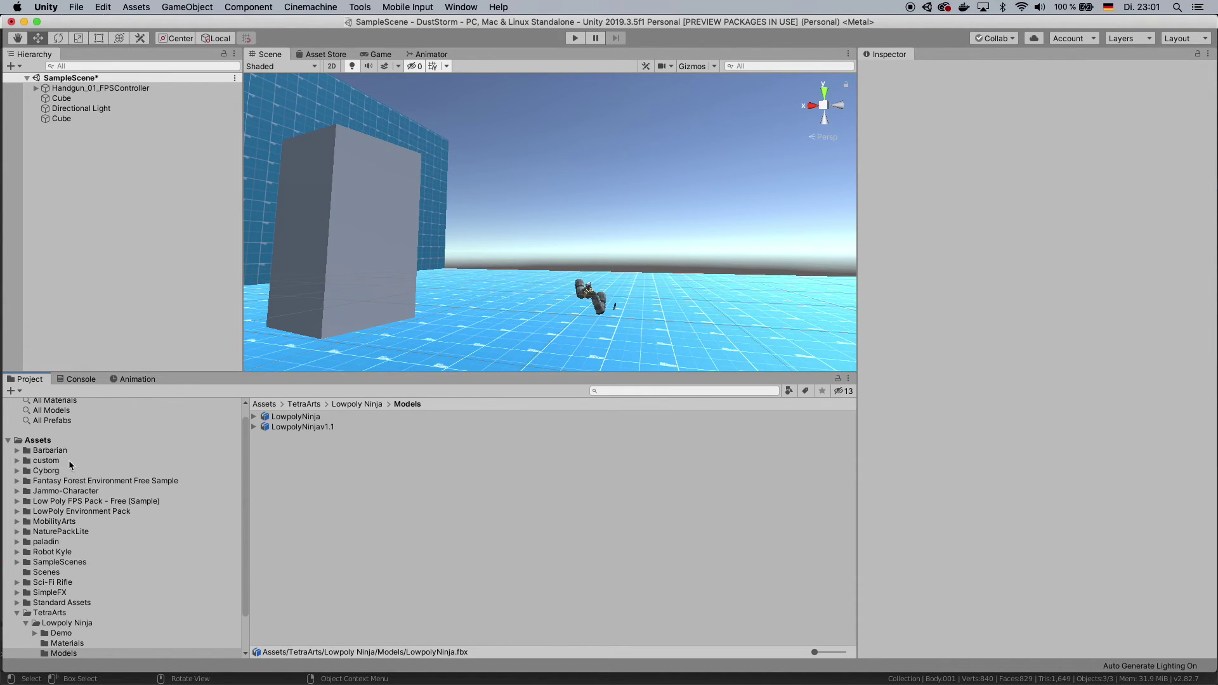
left_click(46, 462)
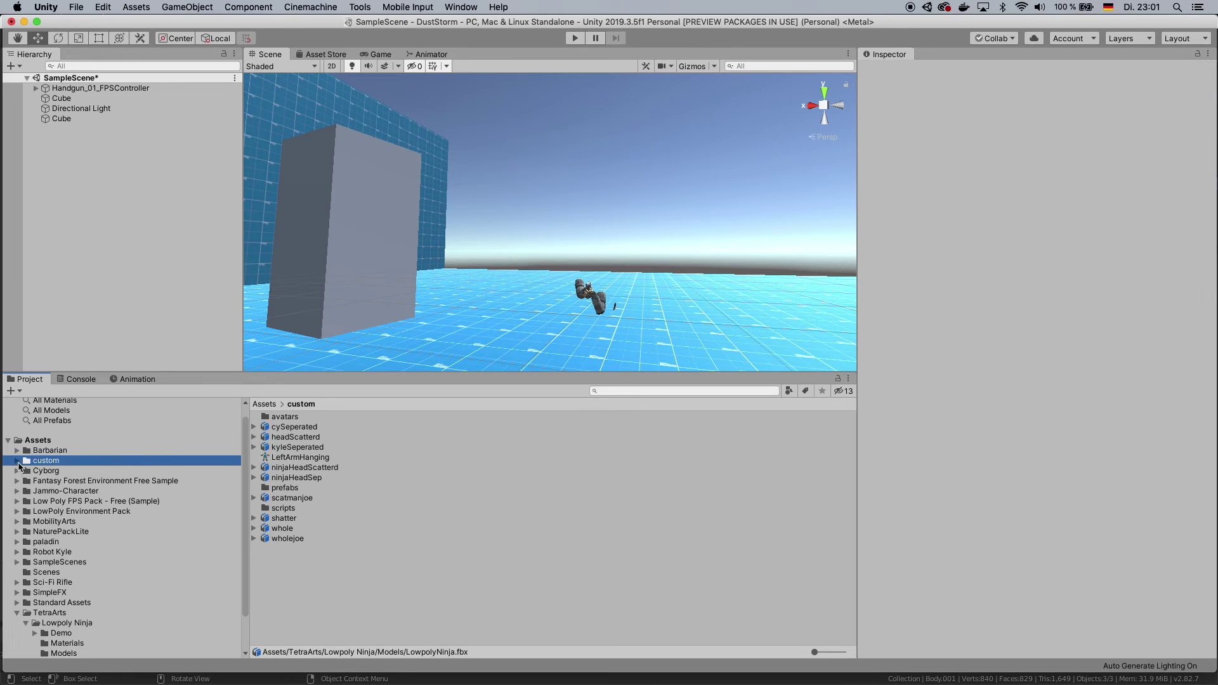
left_click(17, 461)
left_click(52, 482)
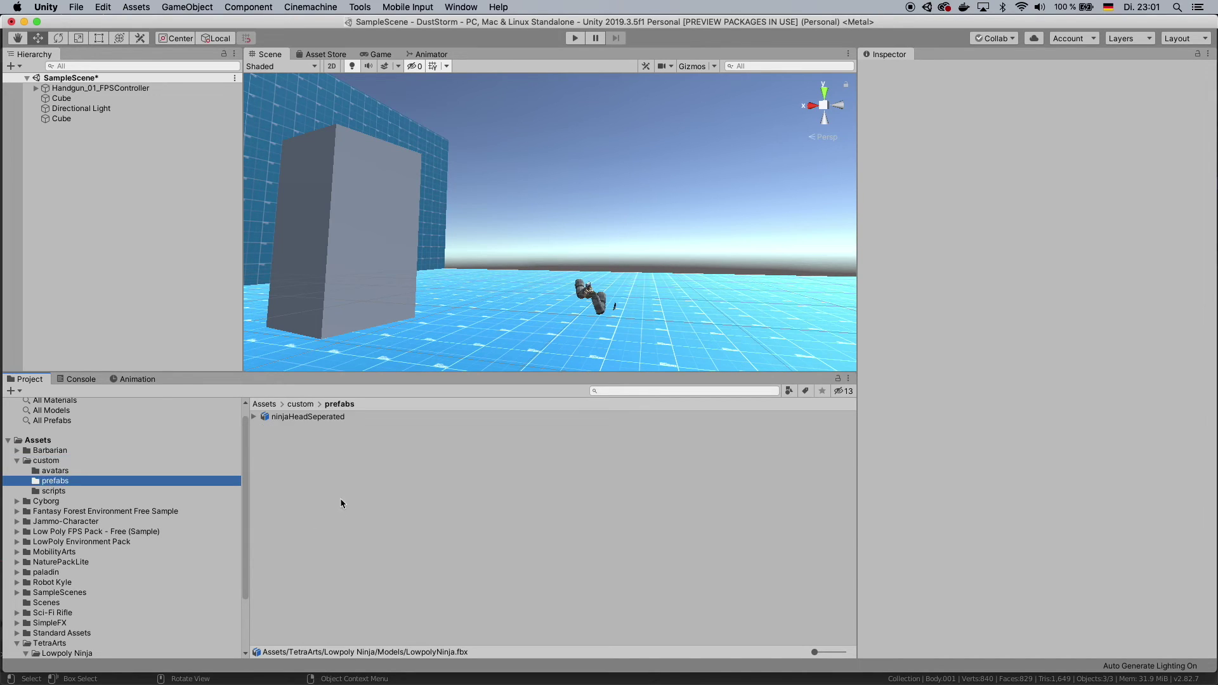
Step: Place the ninjaHeadSeperated model on the scene floor at about X -1.01, Y -1.13, Z -0.67 and view it up close
left_click(315, 419)
right_click_drag(737, 222, 565, 295)
left_click_drag(321, 418, 510, 270)
right_click_drag(511, 270, 805, 318)
key("w")
key("d")
key("a")
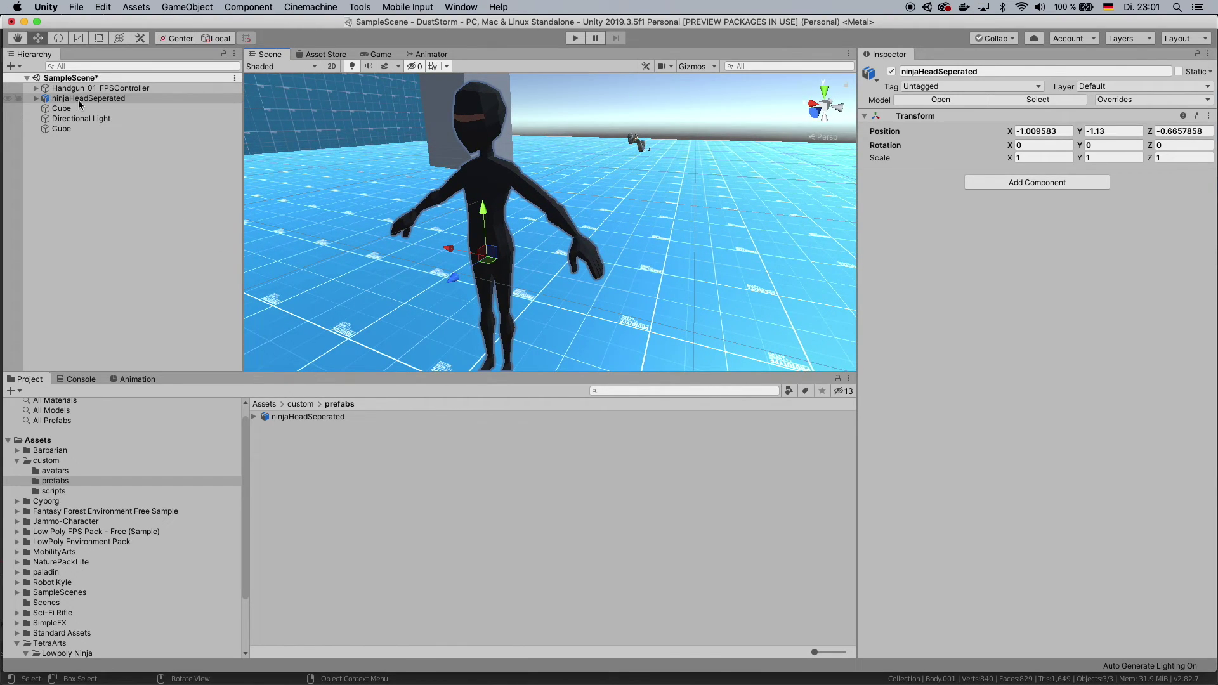
Step: Add an Animator component to ninjaHeadSeperated and set its controller to ThirdPersonAnimatorController
left_click(113, 99)
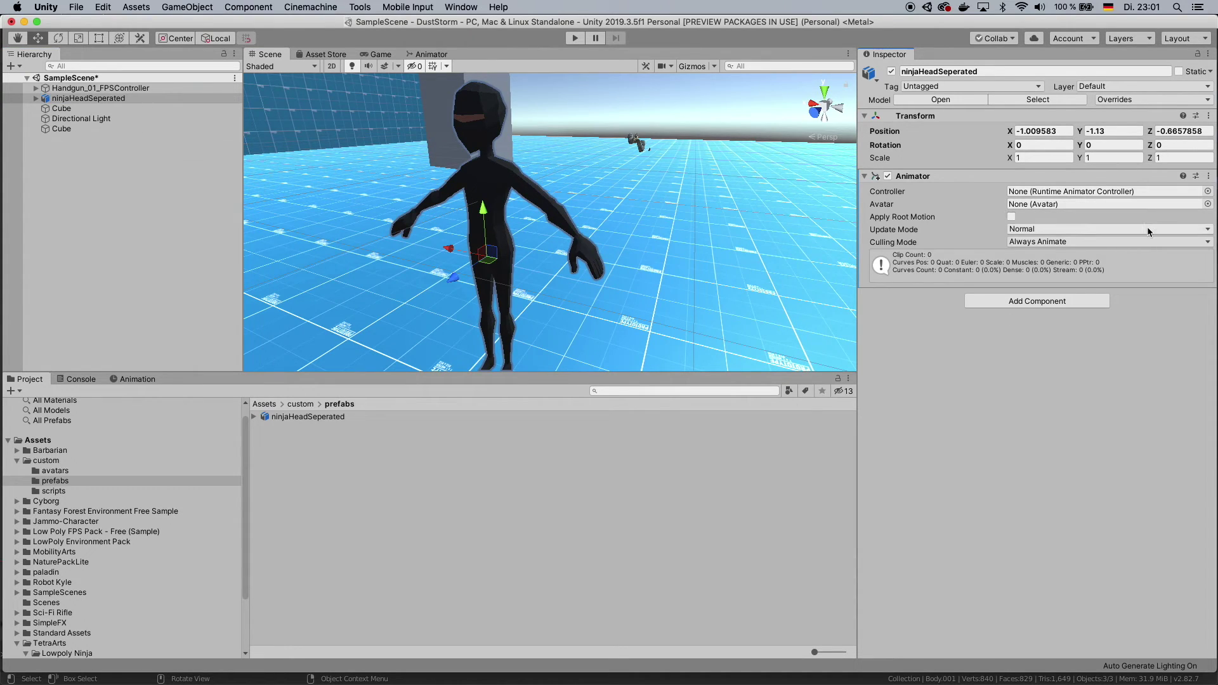
left_click(1208, 192)
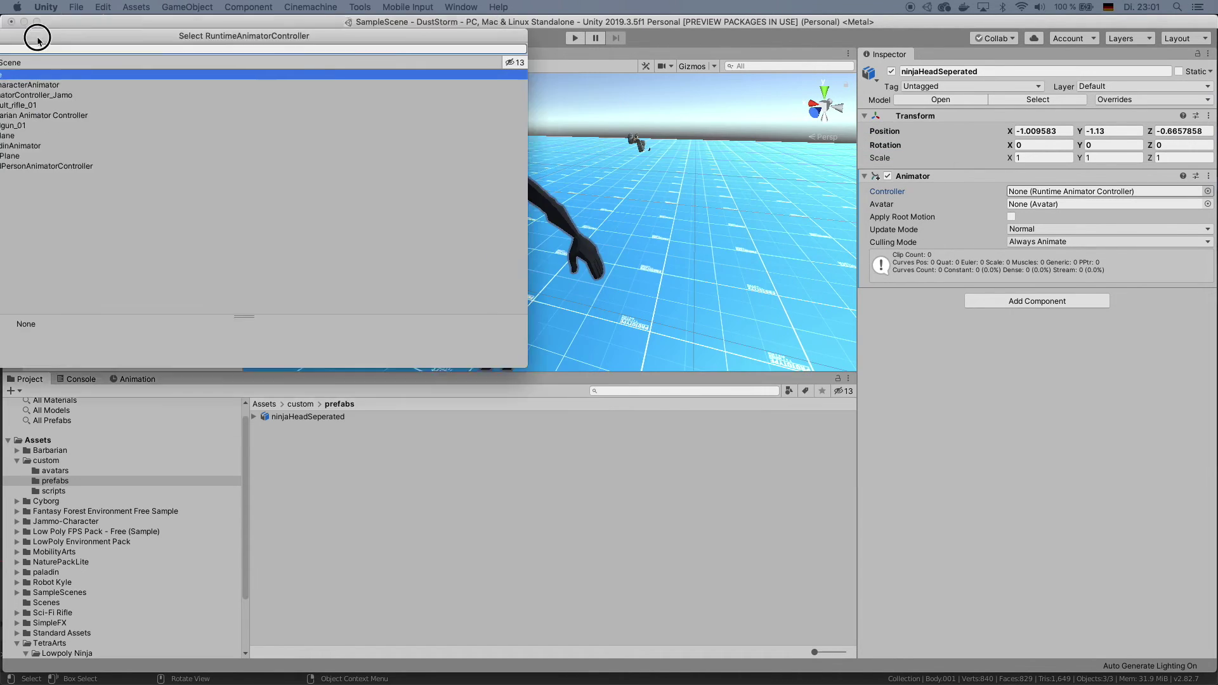
left_click(377, 288)
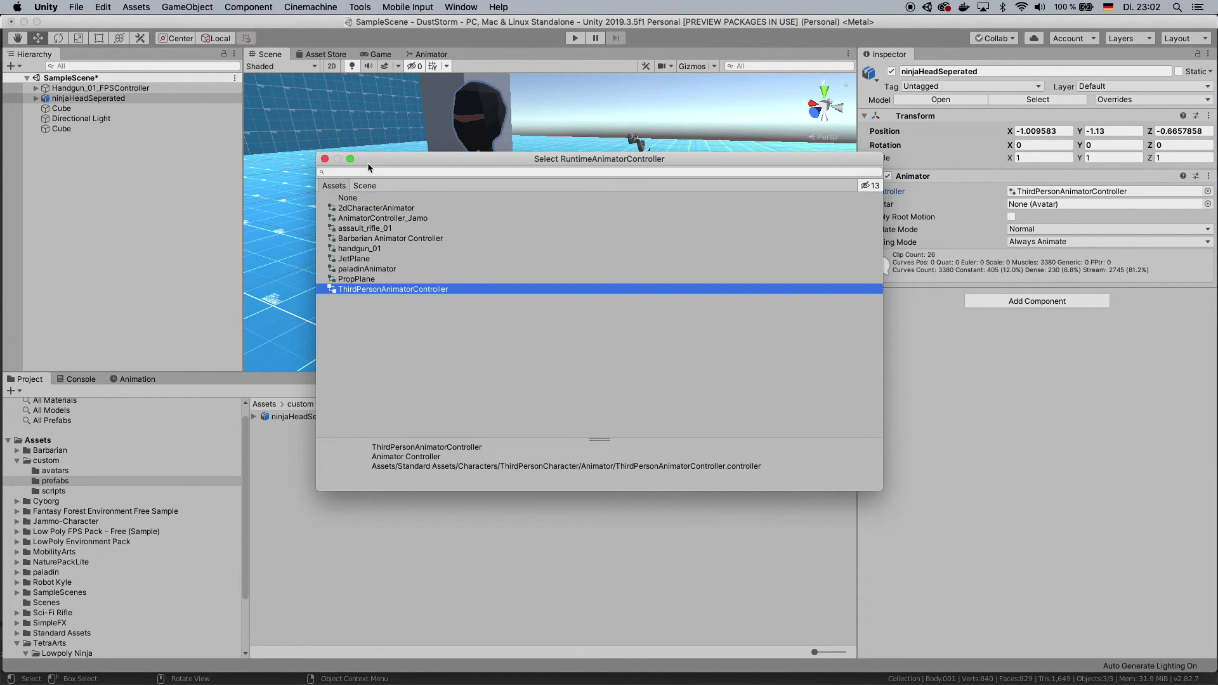
double_click(462, 291)
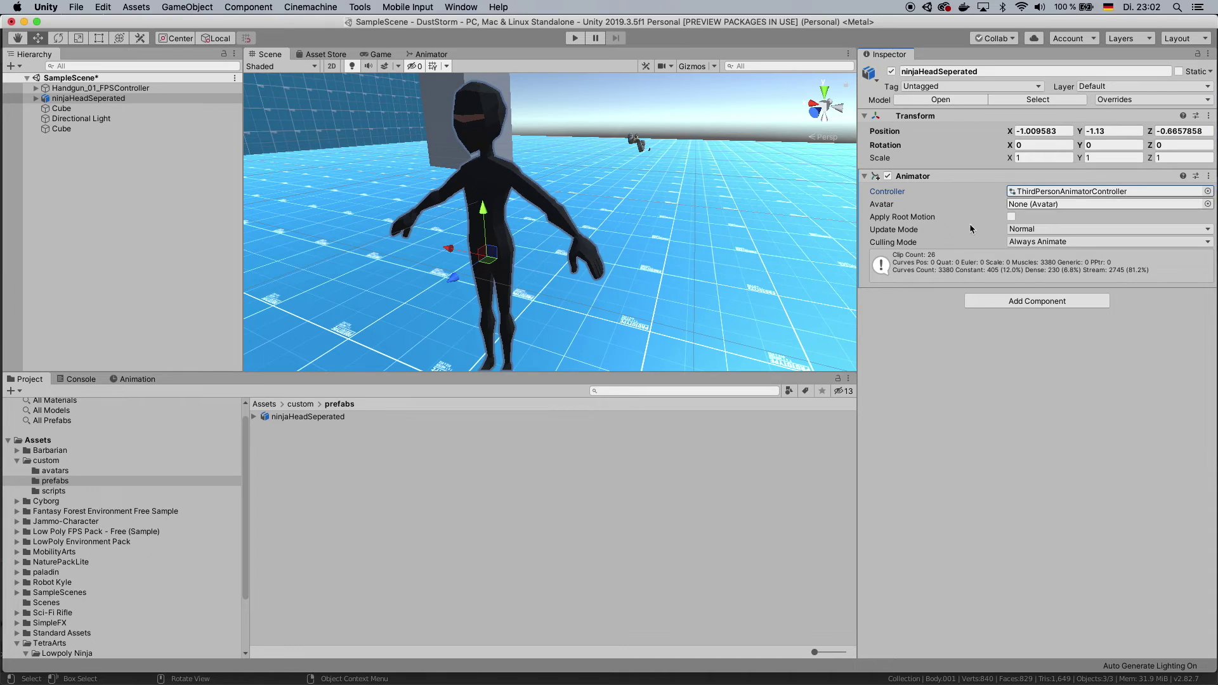
scroll(86, 539, "down", 3)
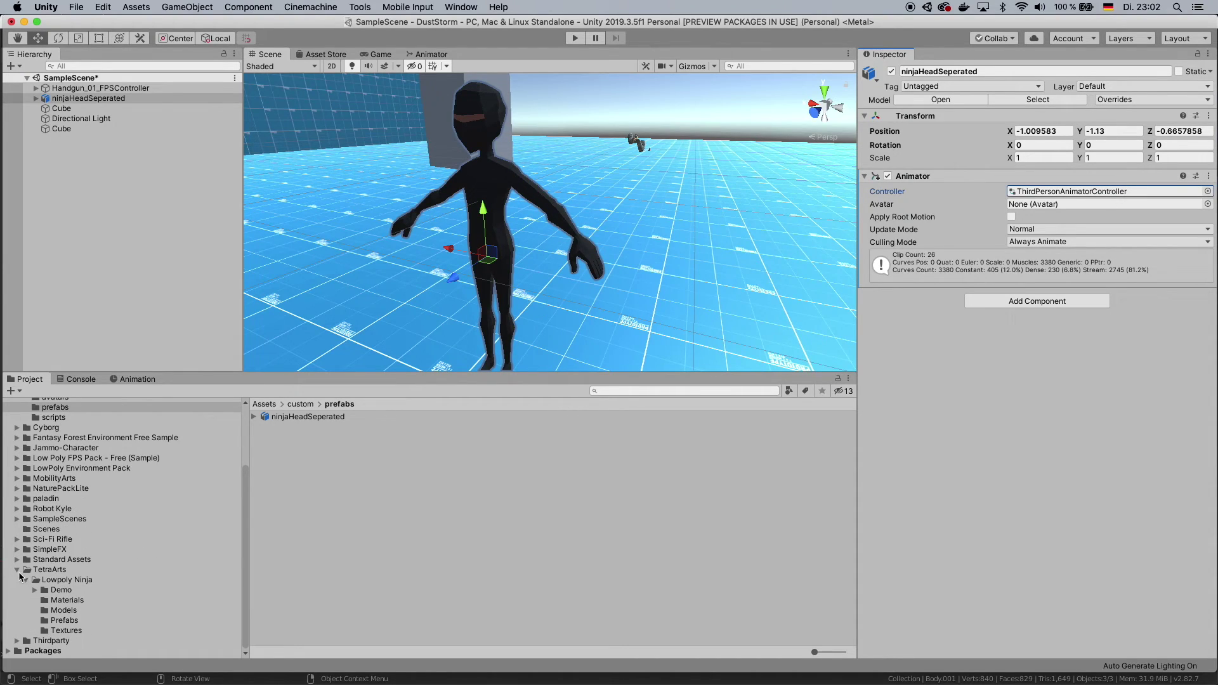
Step: Collapse the TetraArts folder in the project and set the ninjaHeadSeperated Animator's avatar to LowpolyNinjaAvatar
left_click(18, 571)
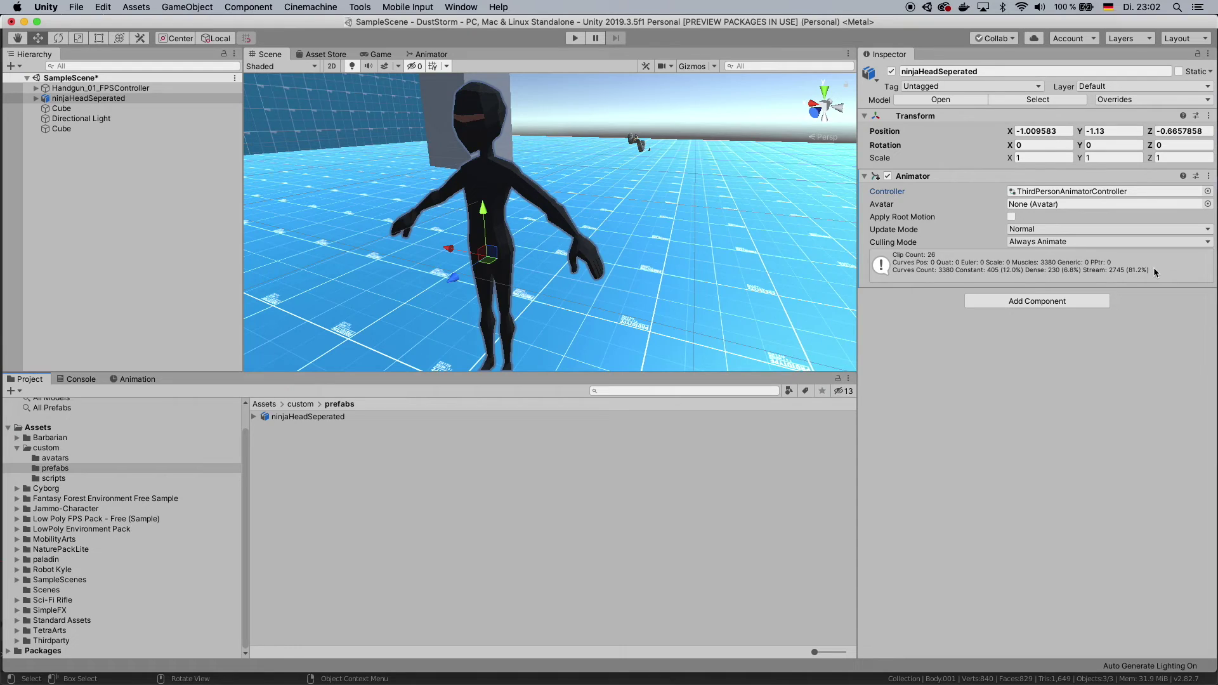
left_click(1209, 205)
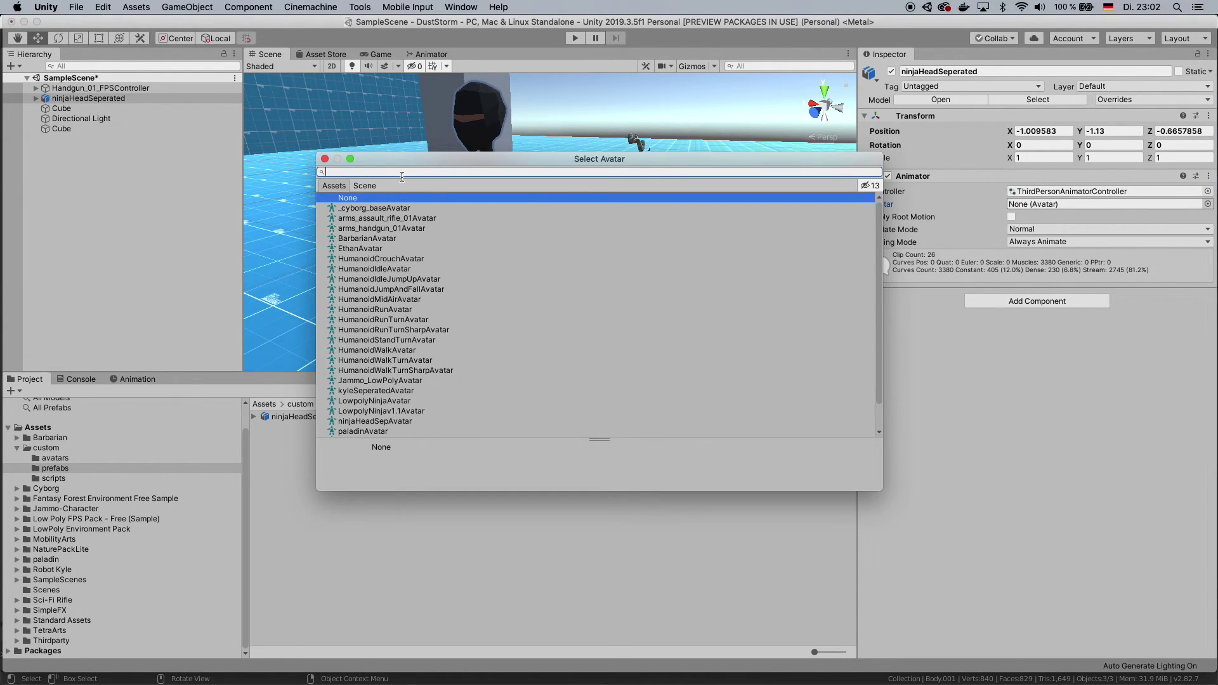
double_click(553, 516)
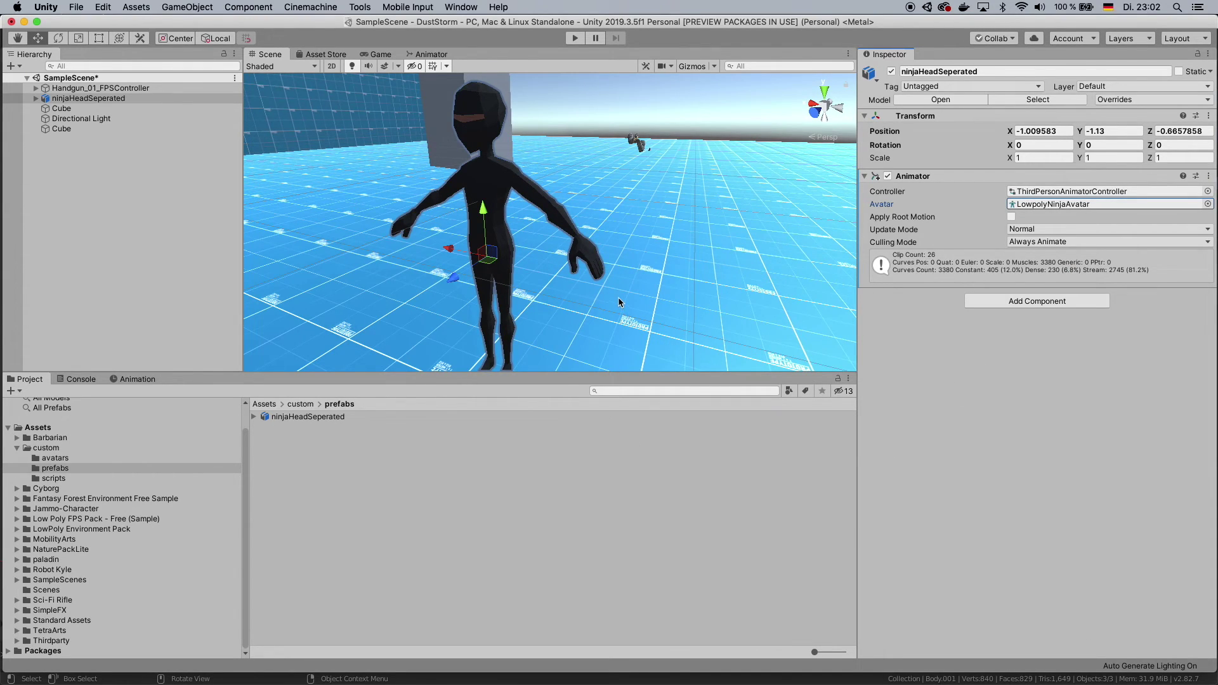
Step: Play the scene and walk up to and back from the ninja to check its animation
left_click(570, 40)
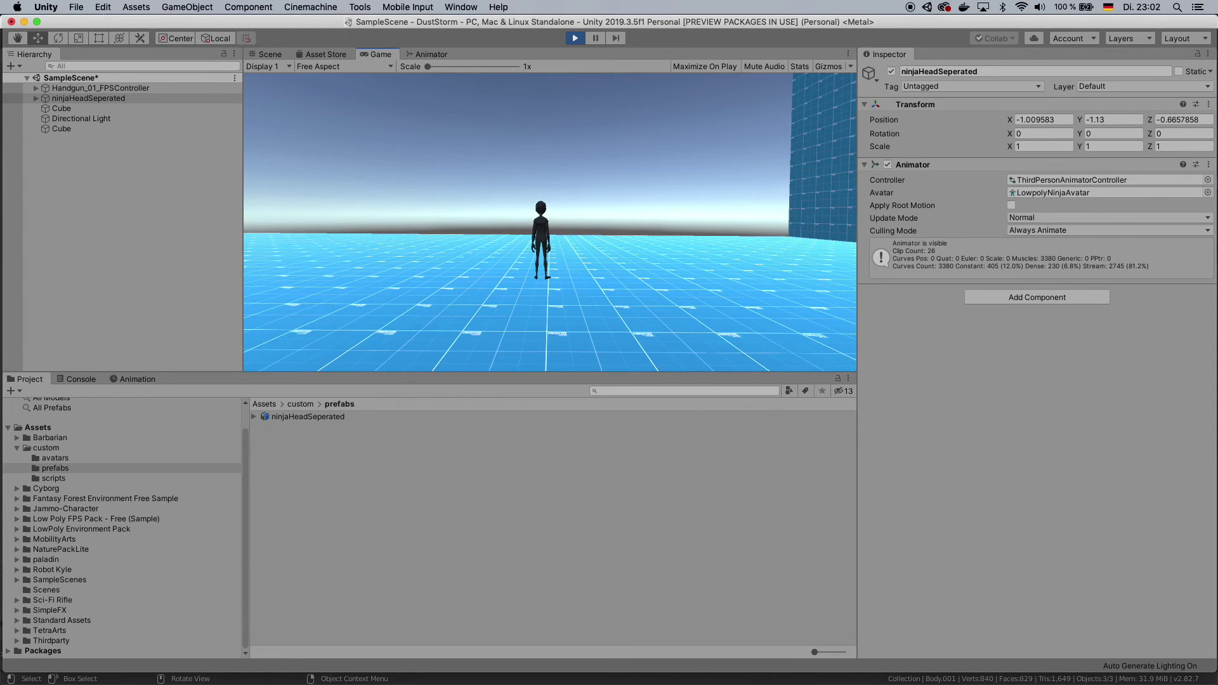
key("w")
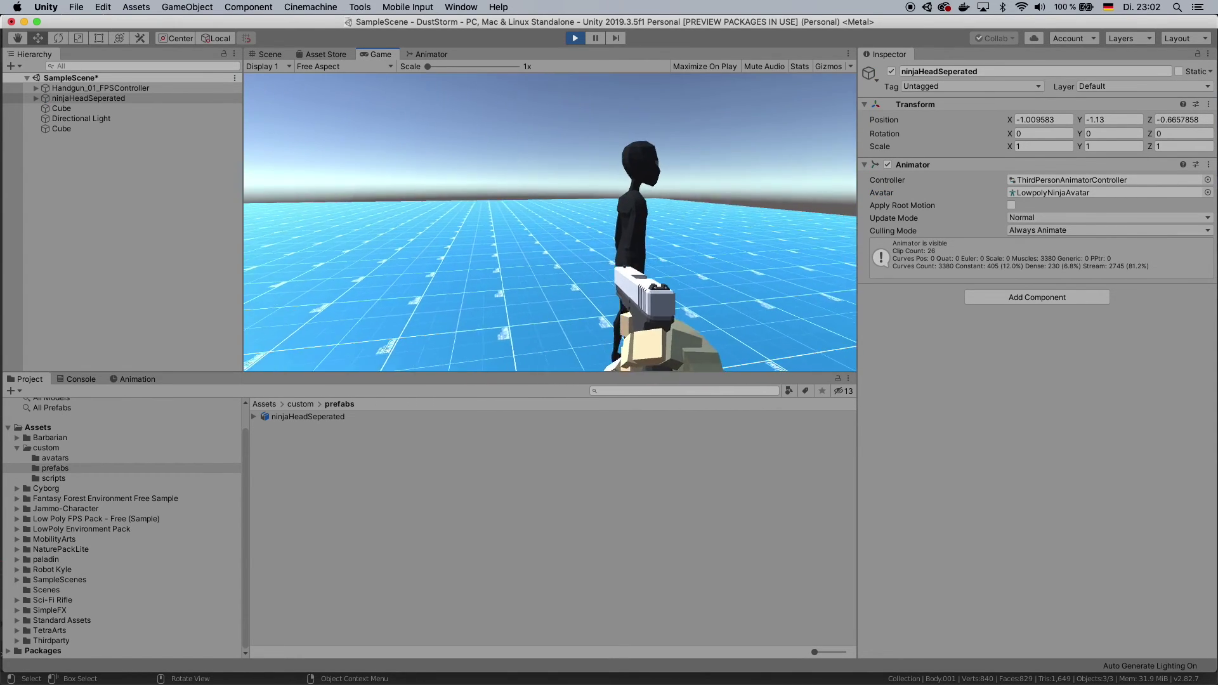
key("s")
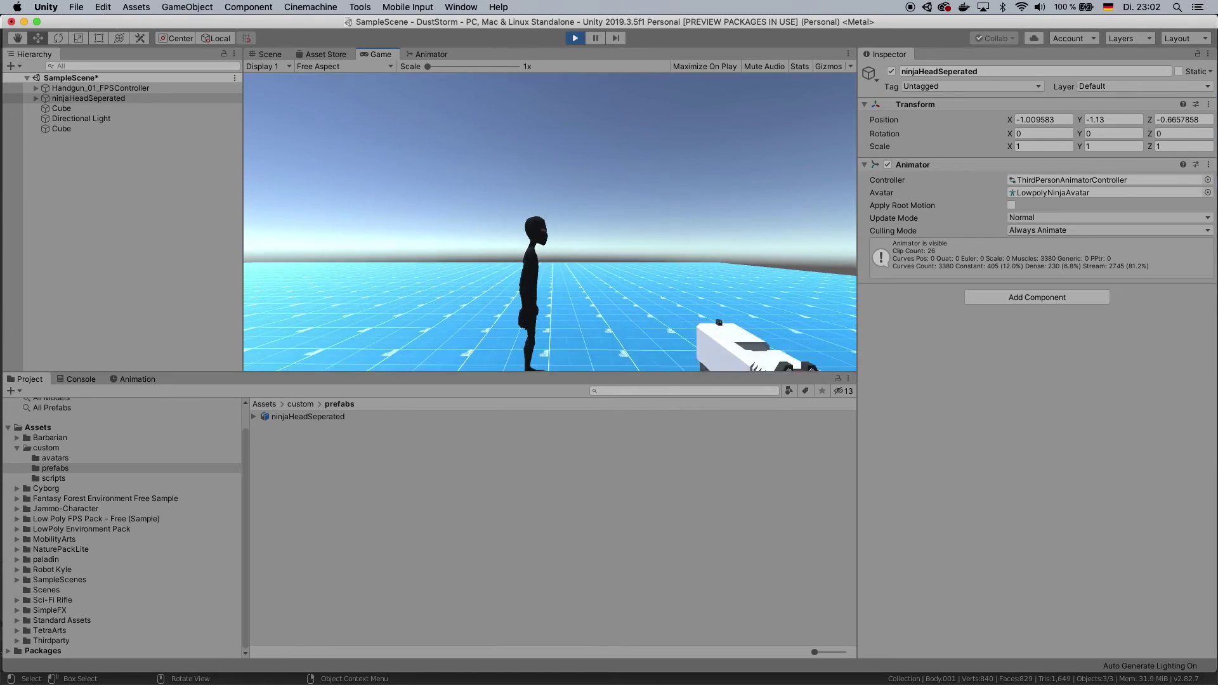